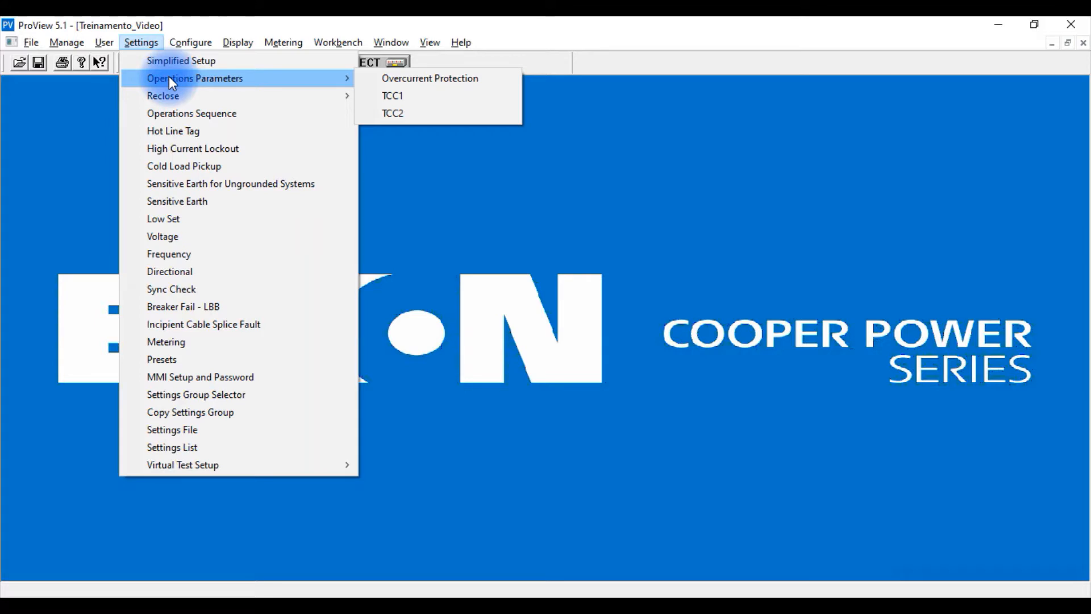
Open the overcurrent protection parameters and examine the phase minimum trip, overcurrent alarm and alarm time delay settings with their allowed ranges.
{"action": "mouse_move", "coordinate": [171, 92]}
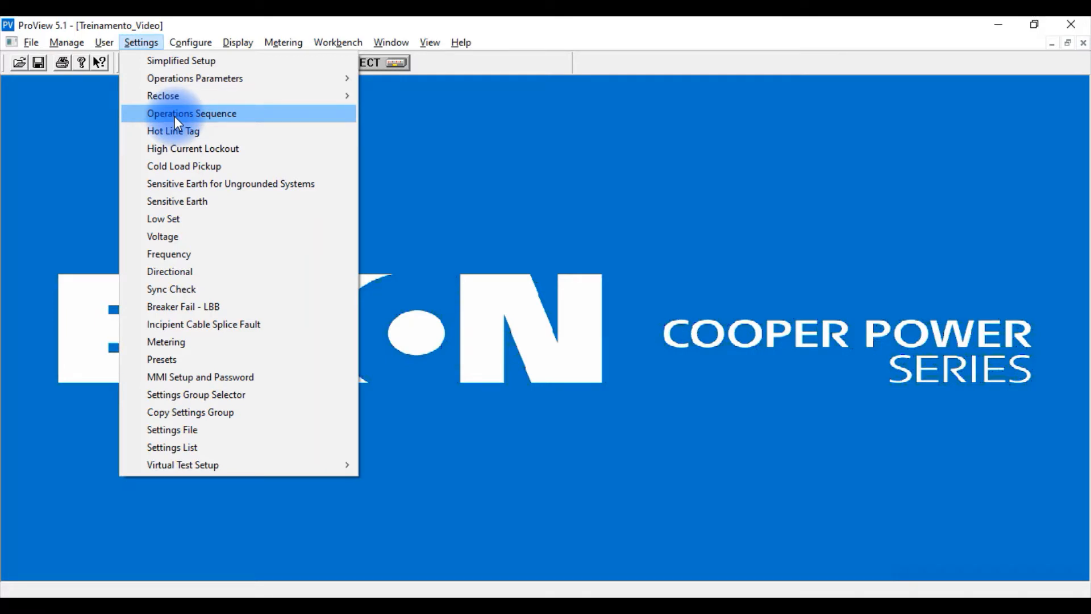
{"action": "mouse_move", "coordinate": [206, 80]}
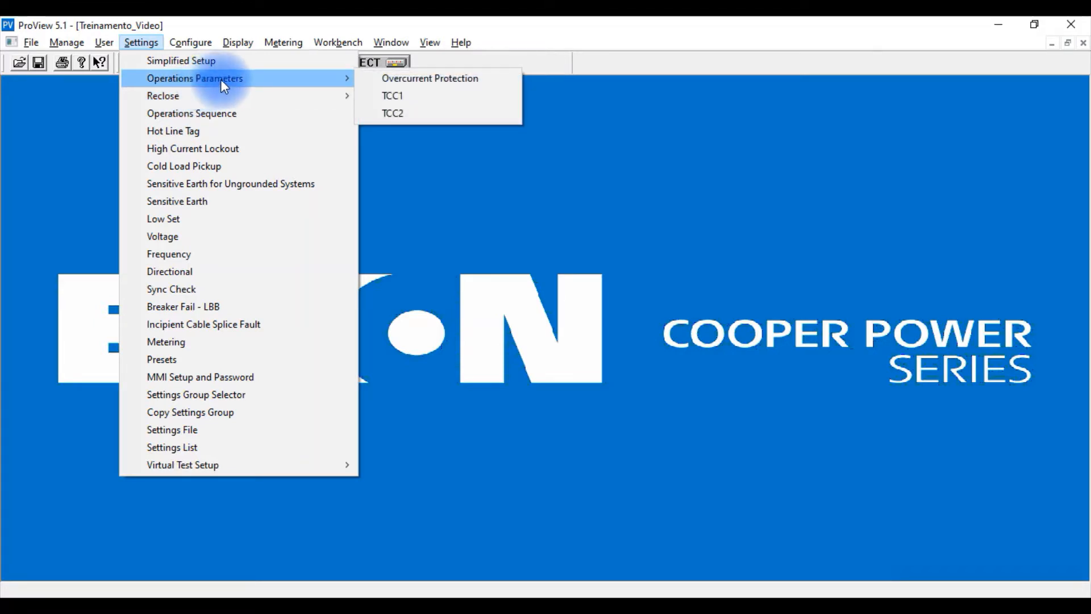
{"action": "left_click", "coordinate": [418, 79]}
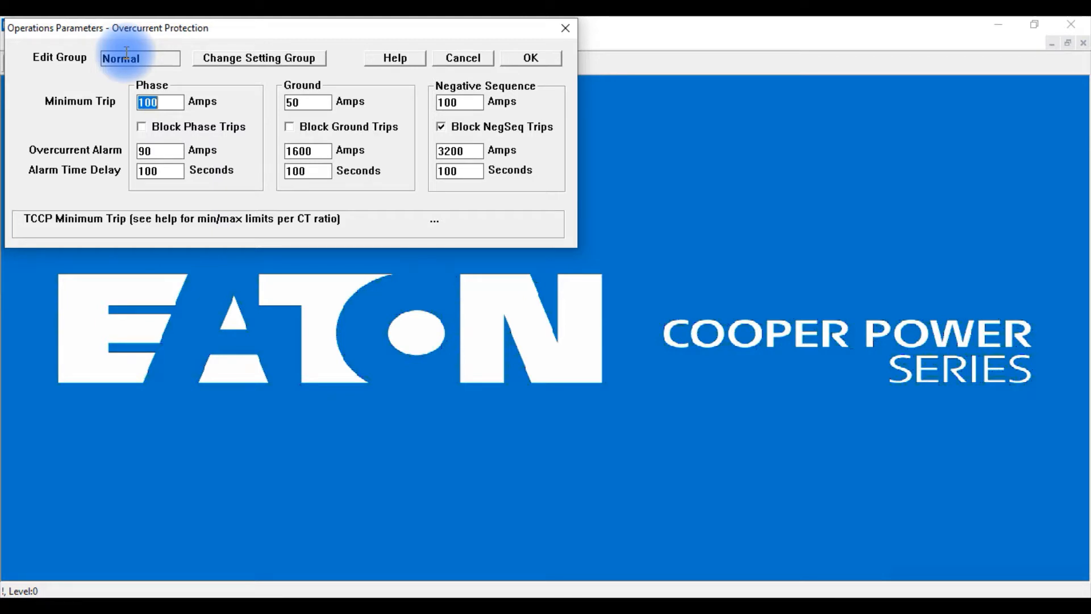
{"action": "left_click", "coordinate": [176, 102]}
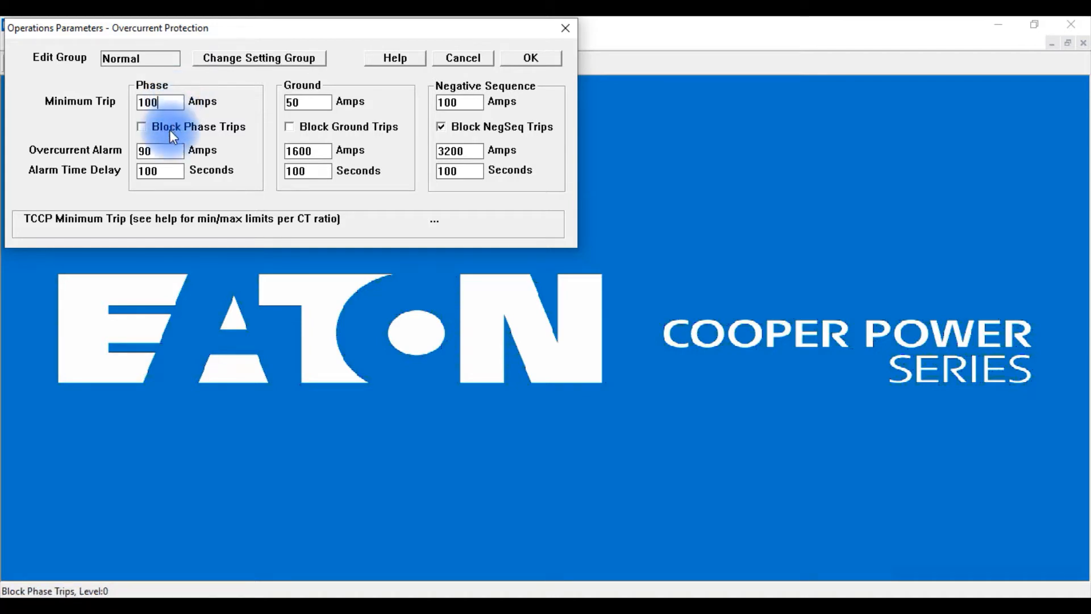
{"action": "left_click", "coordinate": [177, 151]}
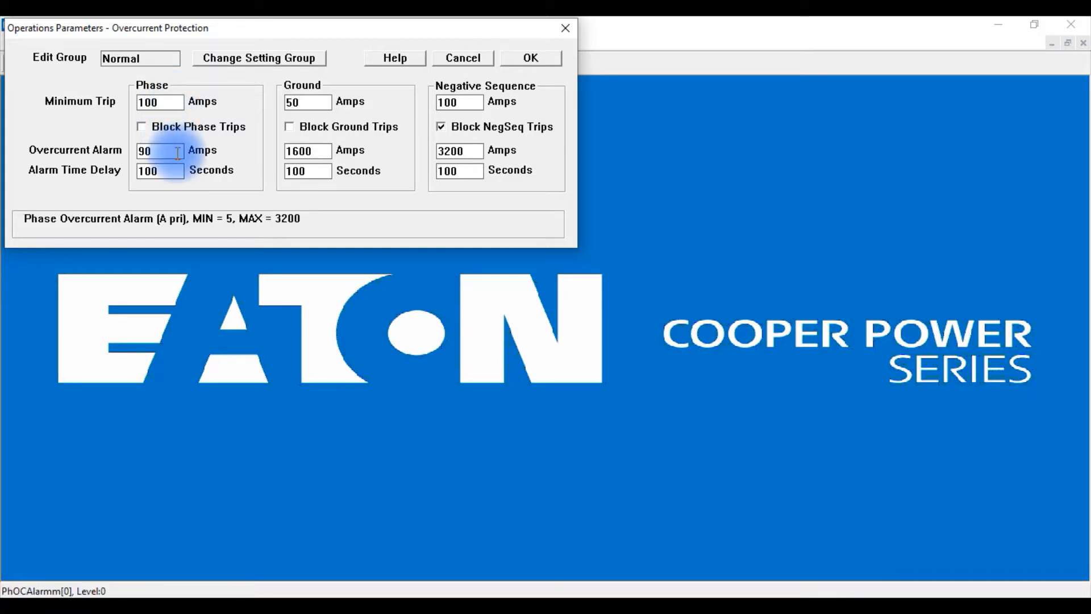
{"action": "left_click", "coordinate": [308, 102]}
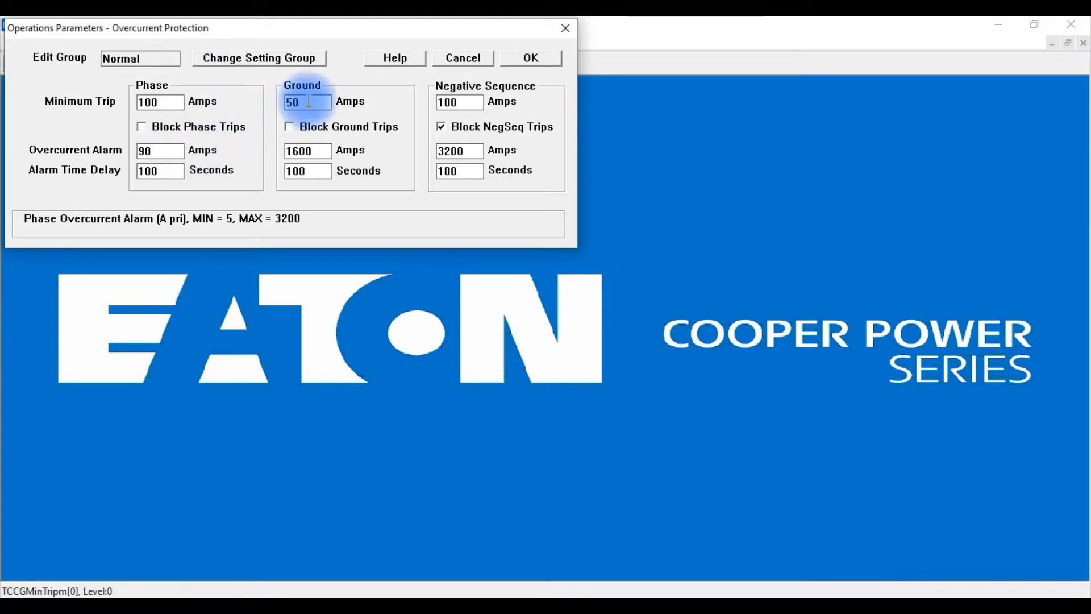
{"action": "left_click", "coordinate": [156, 151]}
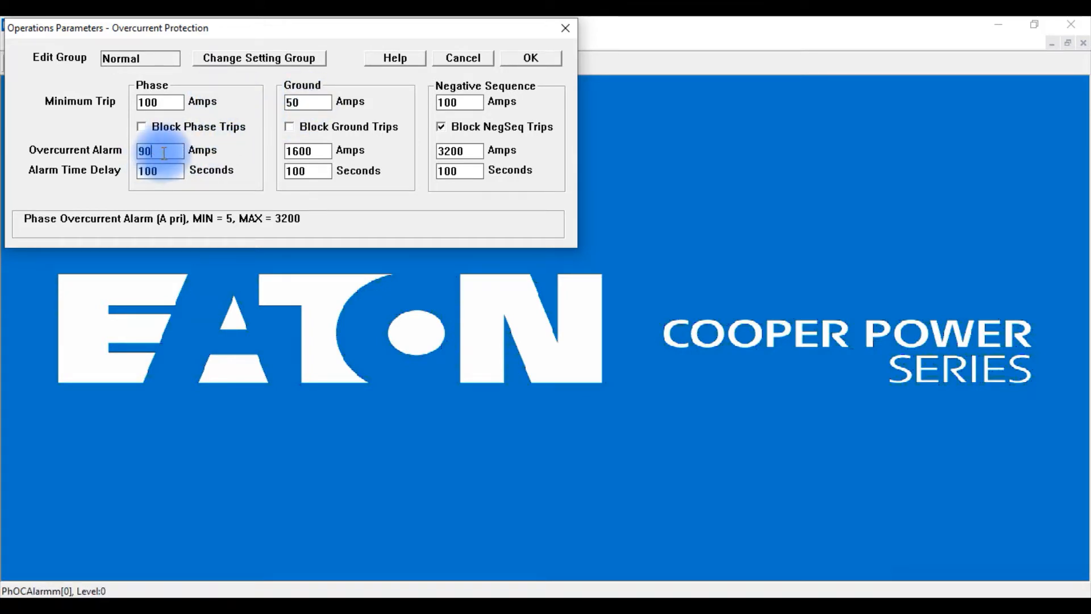
{"action": "left_click", "coordinate": [167, 172]}
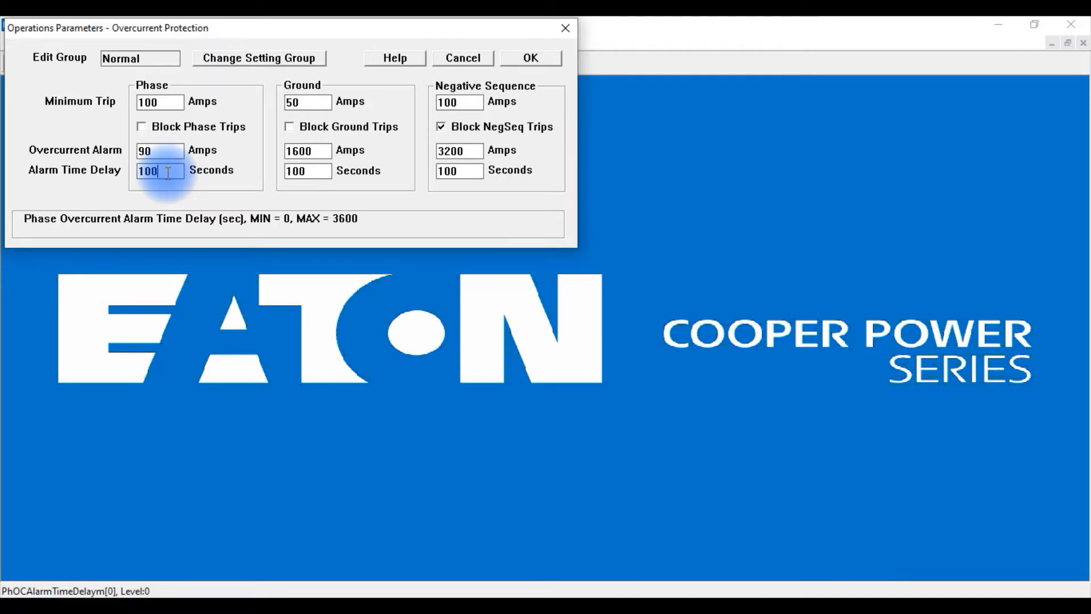
{"action": "left_click", "coordinate": [175, 152]}
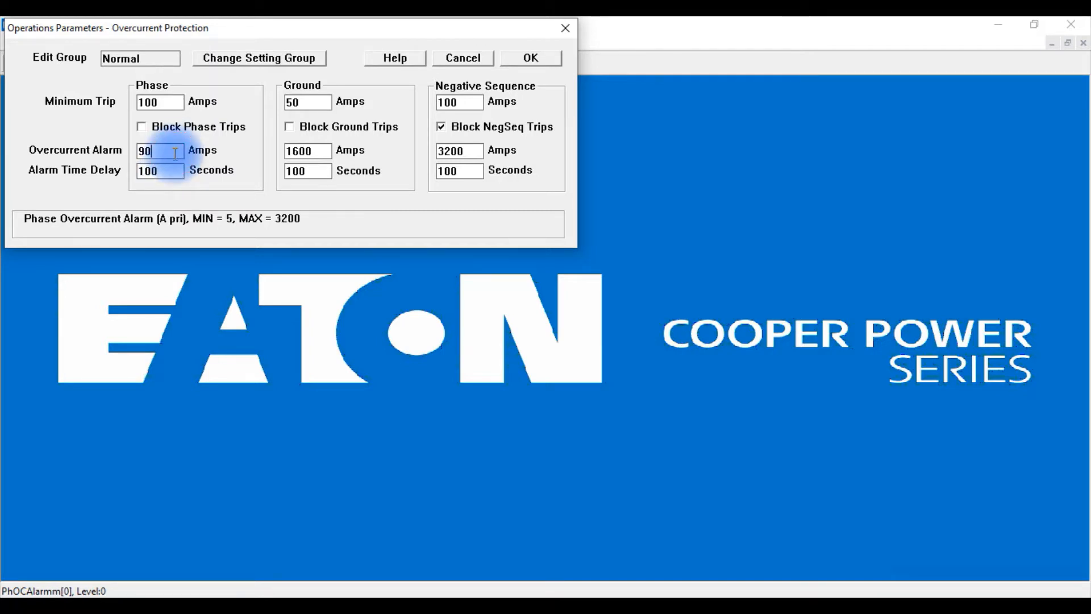
{"action": "left_click", "coordinate": [173, 170]}
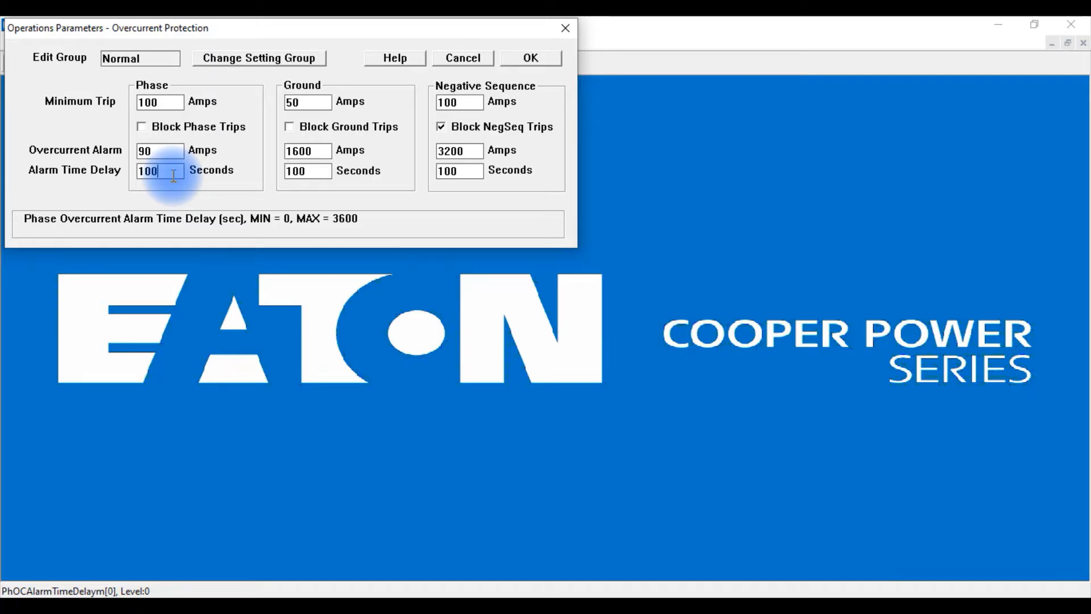
{"action": "left_click", "coordinate": [165, 151]}
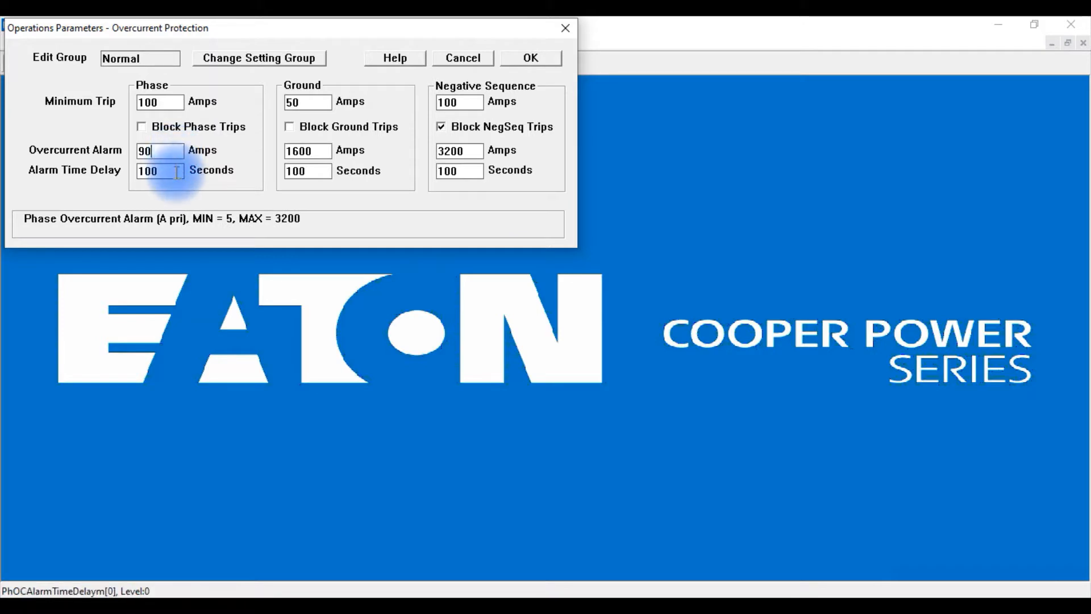
{"action": "left_click", "coordinate": [177, 173]}
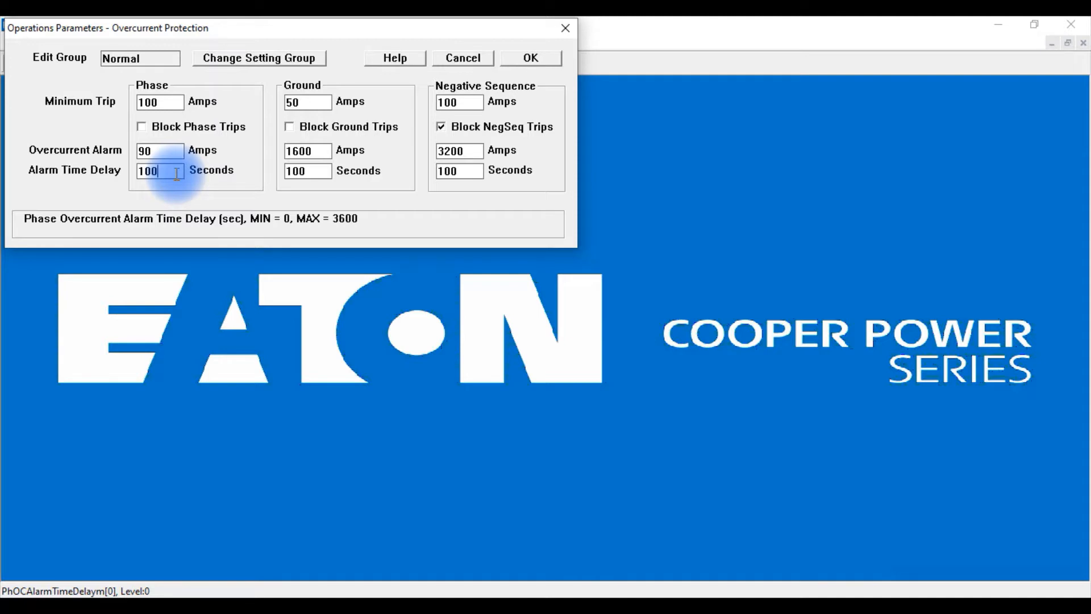
Set the ground minimum trip to 5 A and the ground overcurrent alarm to 2 A.
{"action": "left_click", "coordinate": [312, 106]}
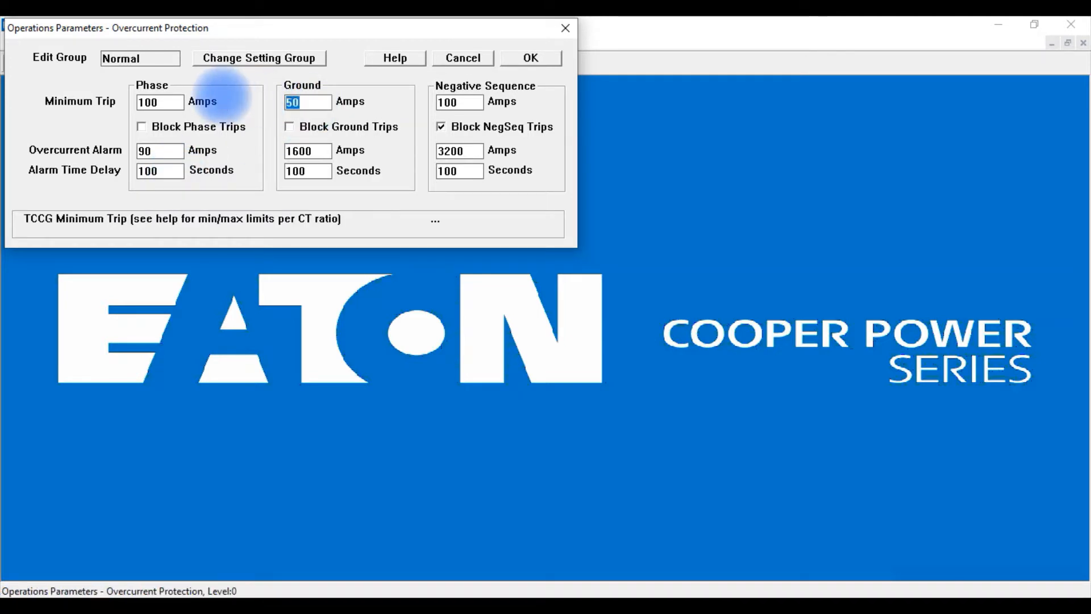
{"action": "key", "text": "BackSpace"}
{"action": "left_click", "coordinate": [295, 151]}
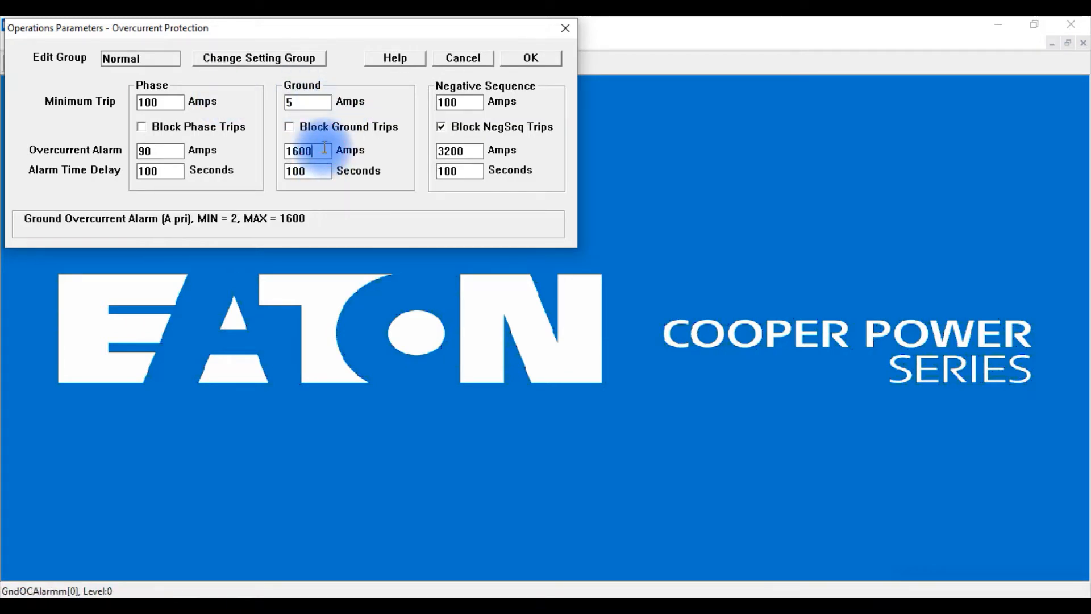
{"action": "type", "text": "2"}
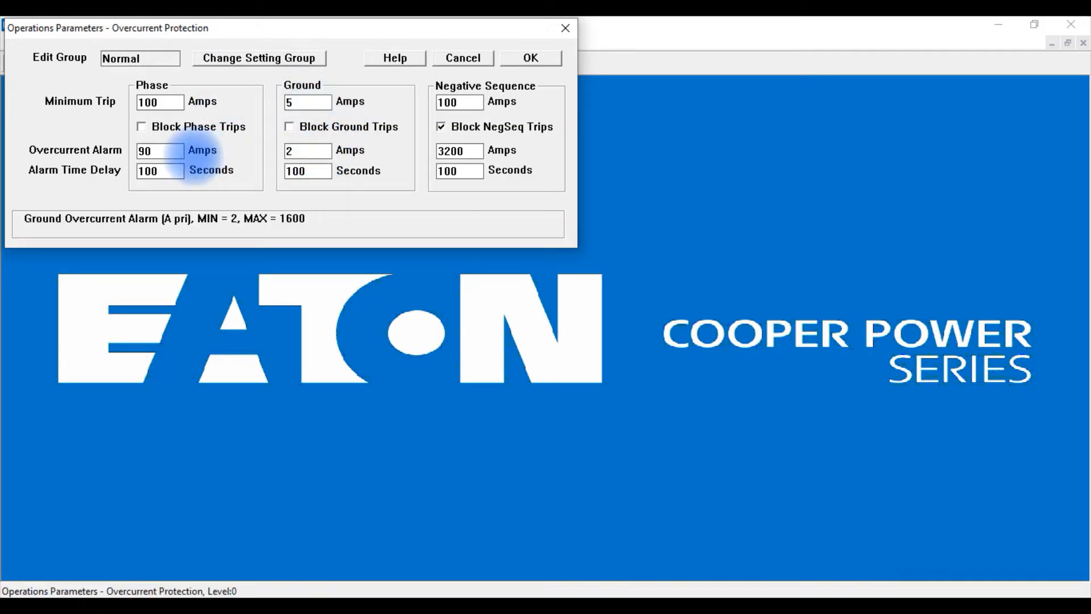
{"action": "left_click", "coordinate": [313, 171]}
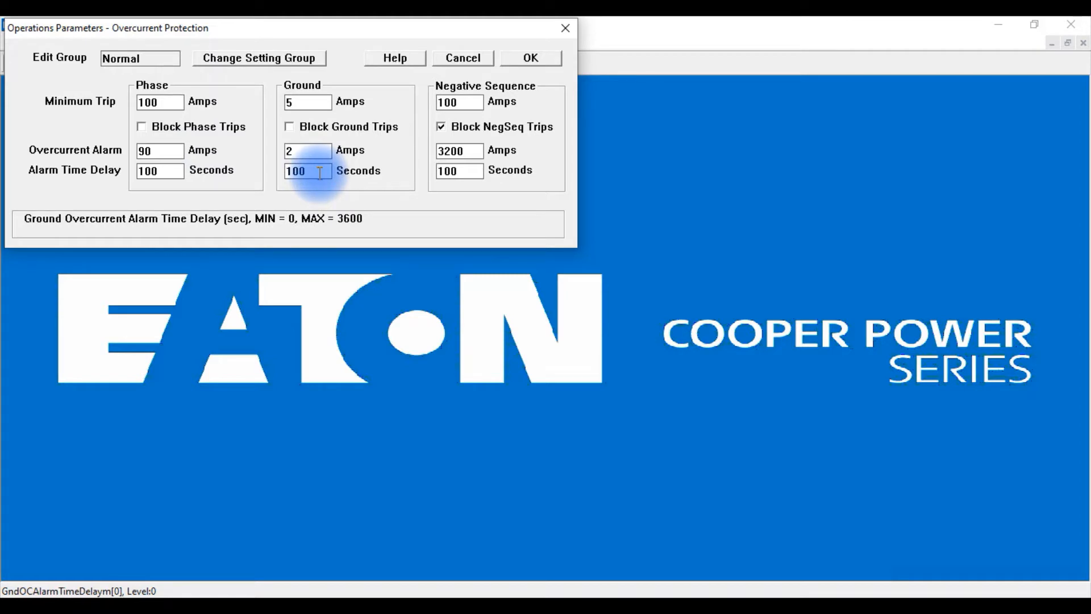
{"action": "left_click", "coordinate": [319, 150]}
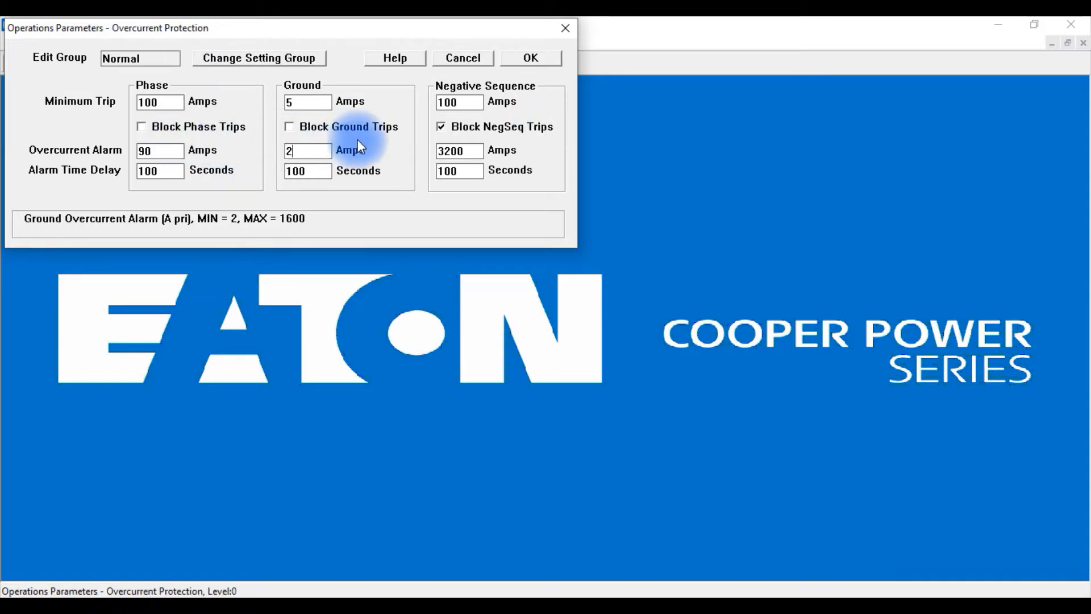
Switch phase and ground trip blocking on and back off, and apply the overcurrent protection settings.
{"action": "left_click", "coordinate": [144, 131]}
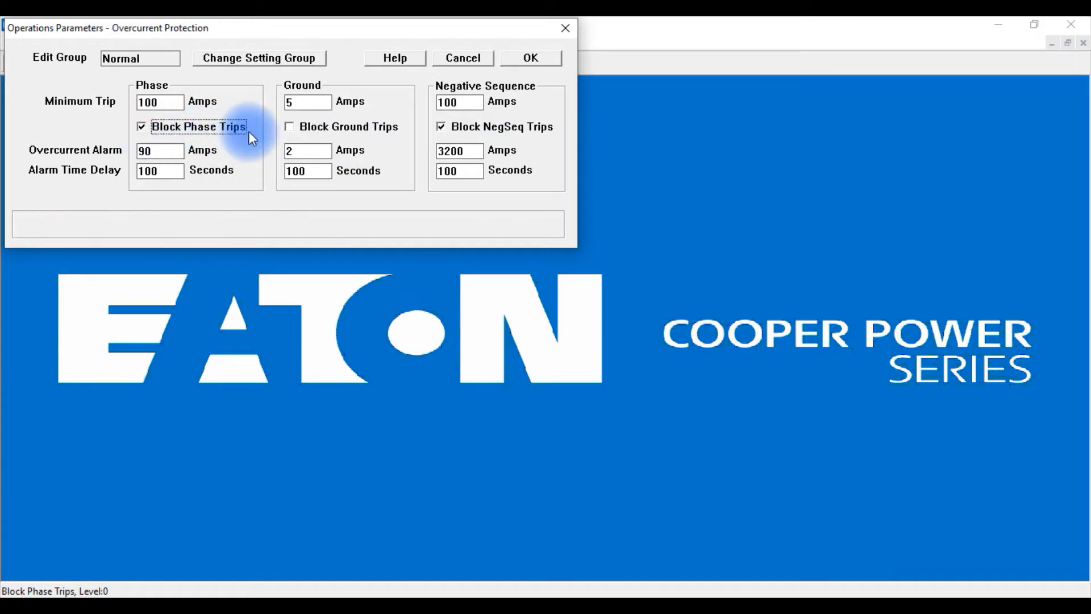
{"action": "left_click", "coordinate": [290, 129]}
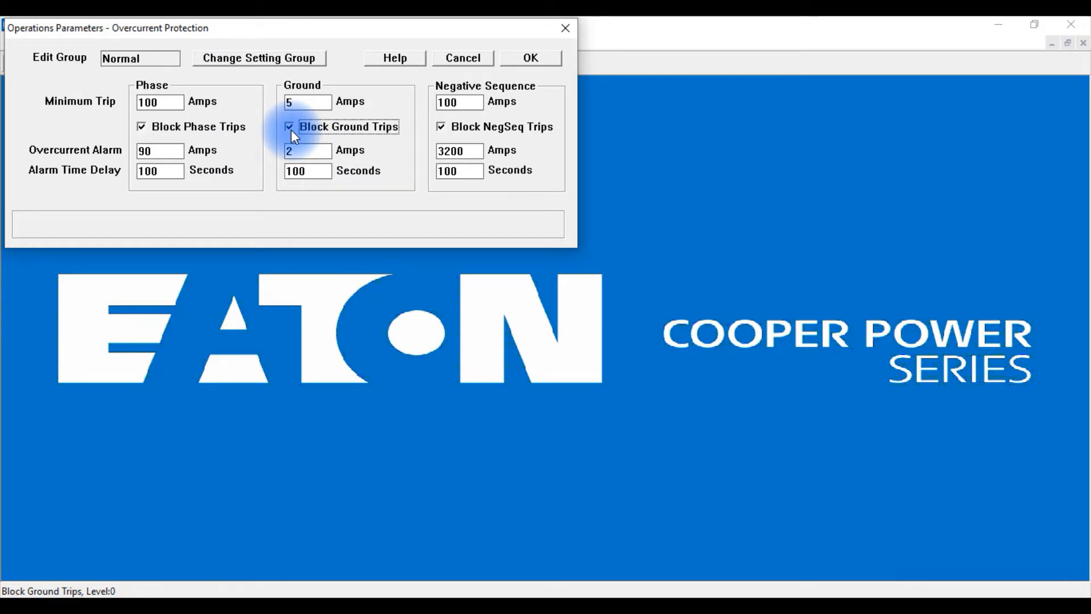
{"action": "left_click", "coordinate": [144, 127]}
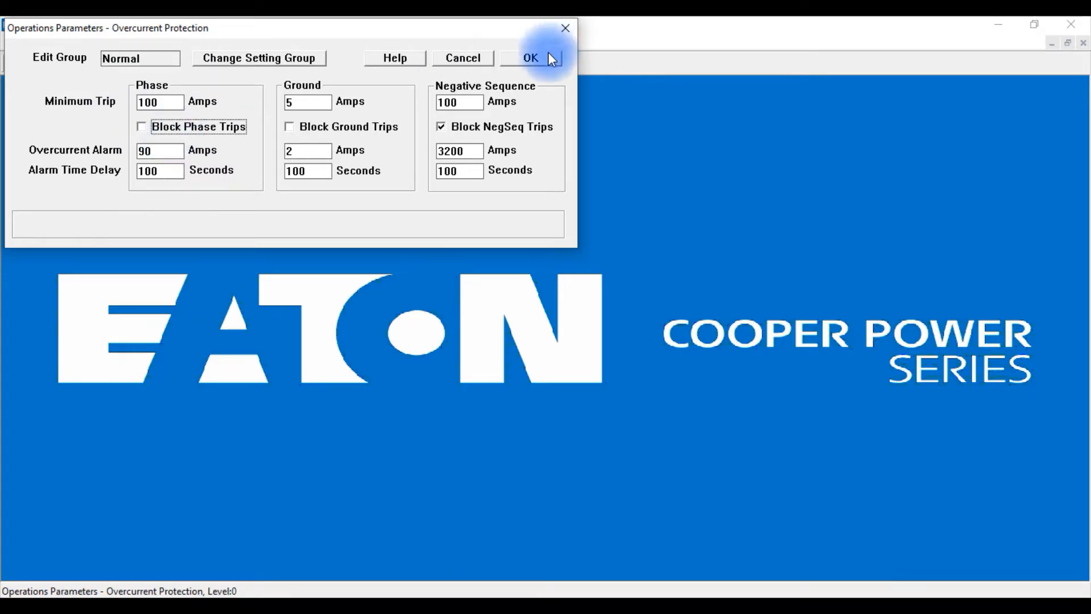
{"action": "left_click", "coordinate": [532, 59]}
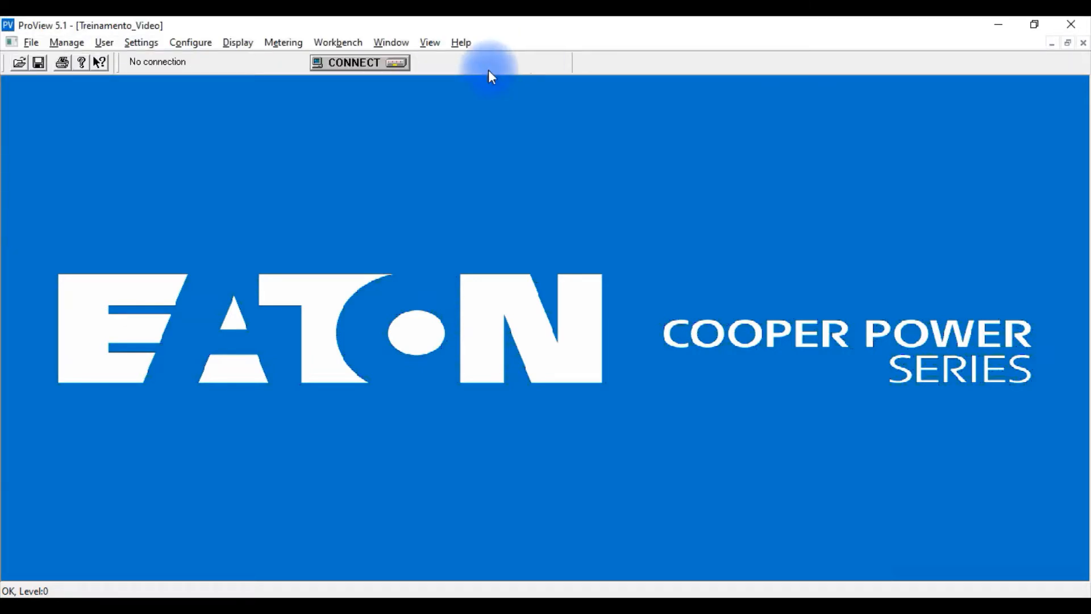
Reopen the overcurrent protection parameters, review the phase minimum trip, overcurrent alarm and alarm time delay, and close the dialog.
{"action": "left_click", "coordinate": [142, 42]}
{"action": "mouse_move", "coordinate": [255, 77]}
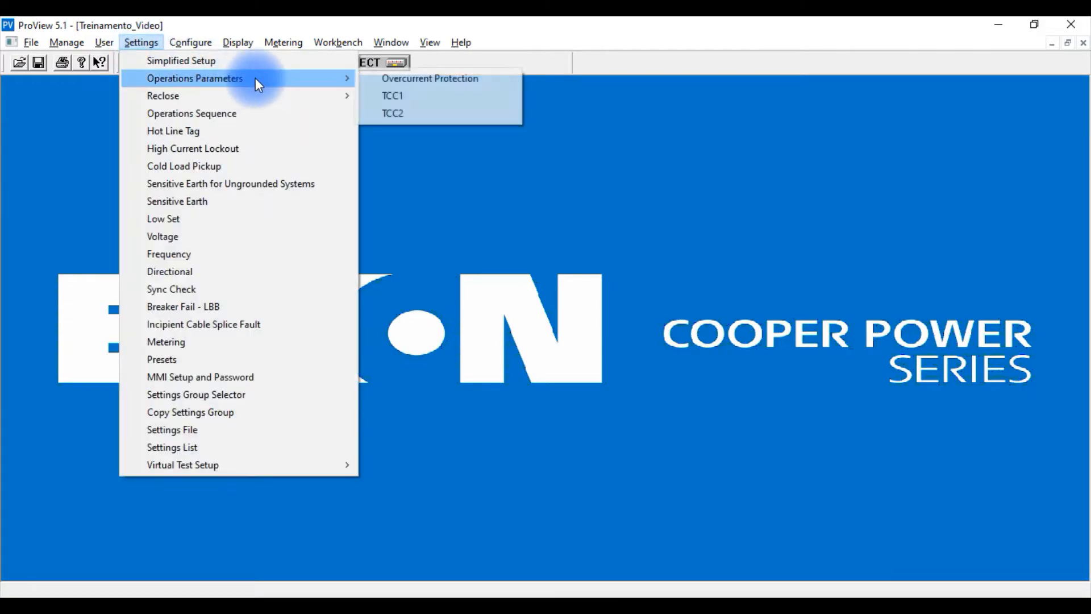
{"action": "left_click", "coordinate": [367, 79]}
{"action": "left_click", "coordinate": [177, 104]}
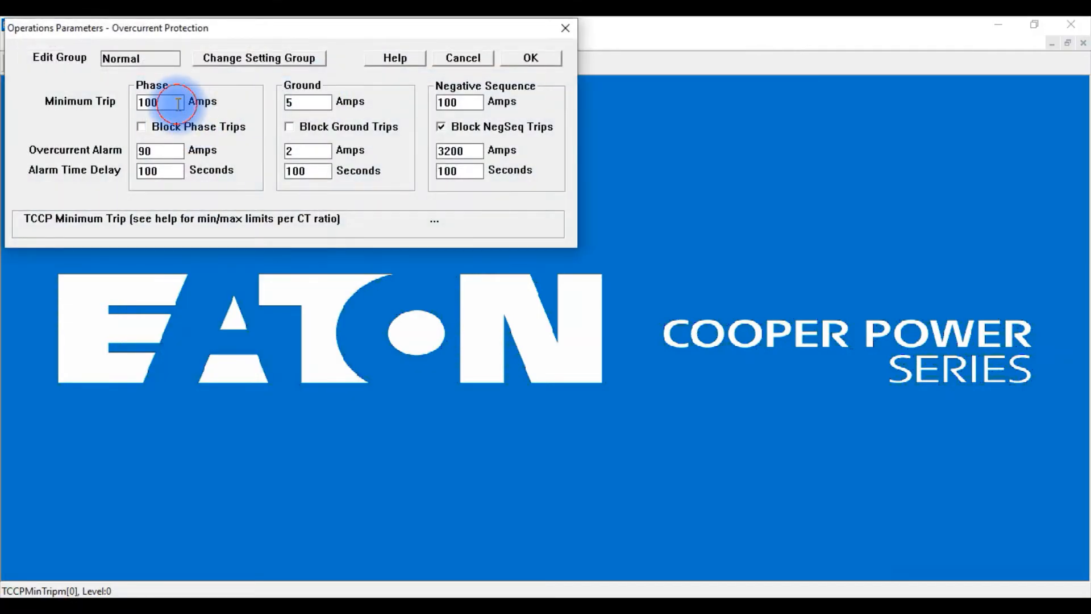
{"action": "left_click", "coordinate": [153, 151]}
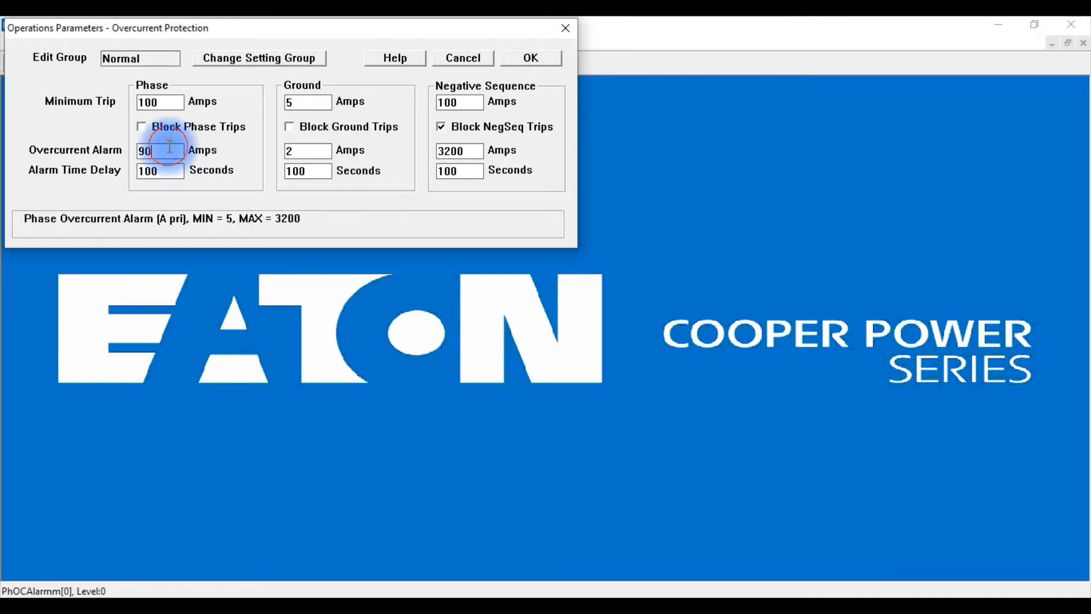
{"action": "left_click", "coordinate": [171, 173]}
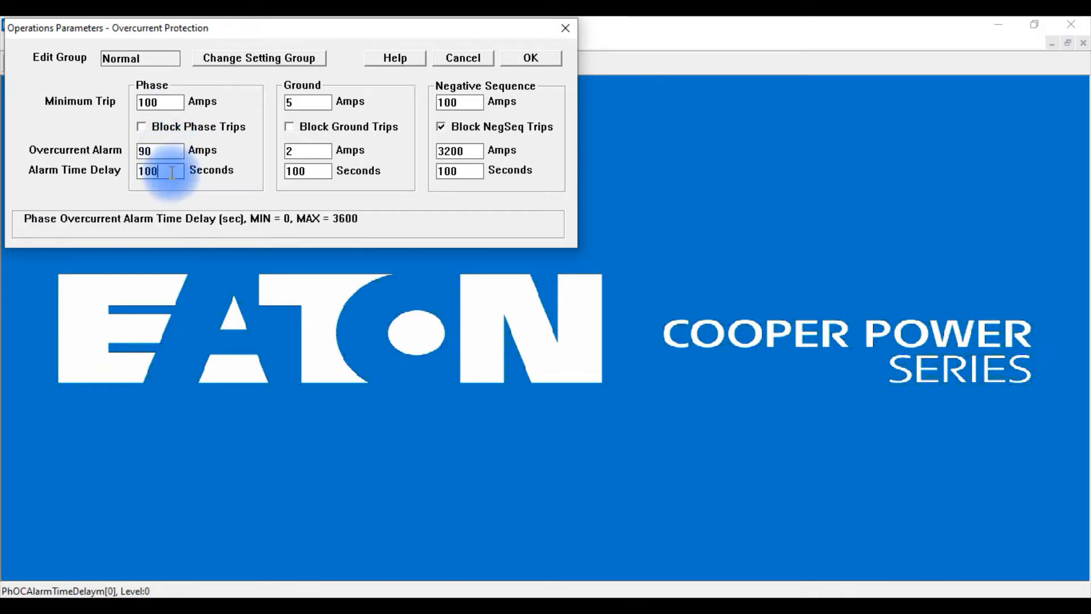
{"action": "left_click", "coordinate": [171, 103]}
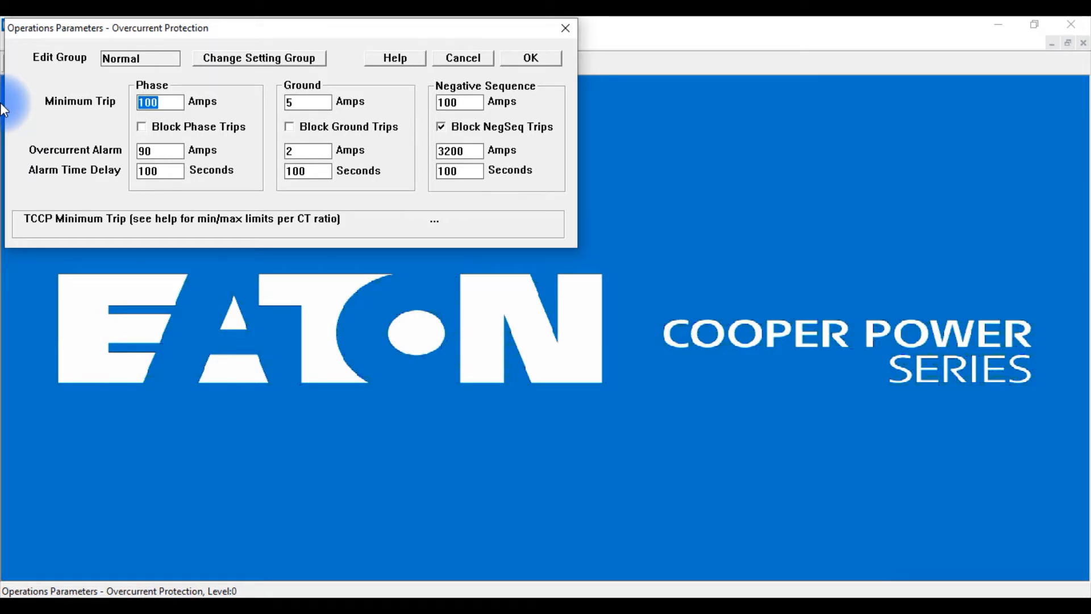
{"action": "left_click", "coordinate": [531, 58]}
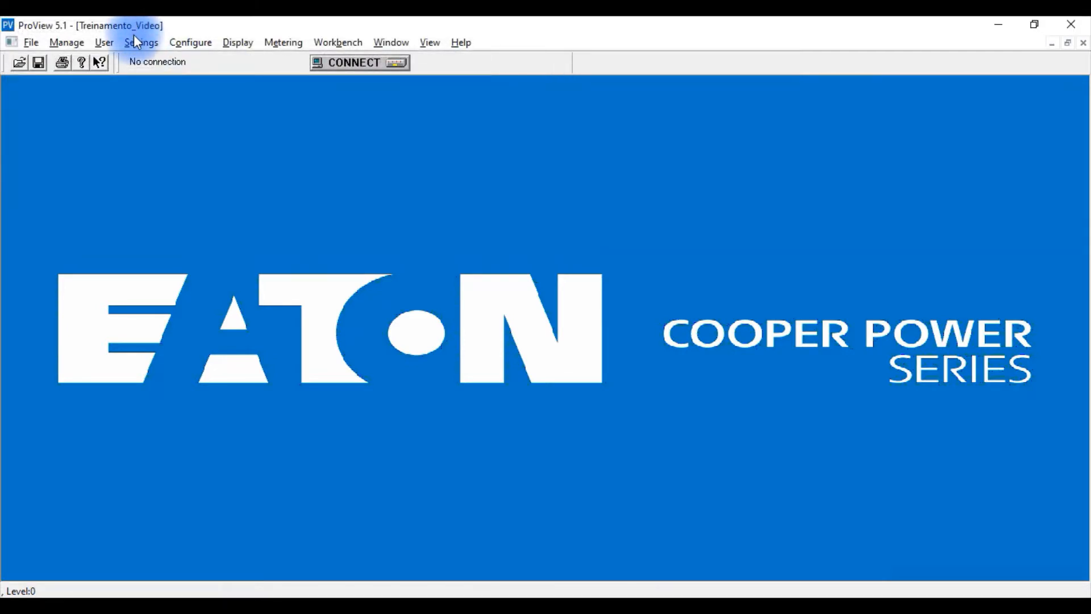
Open the TCC1 operations parameters and examine the phase time adder, high current trip multiple and HCT time delay.
{"action": "left_click", "coordinate": [134, 41]}
{"action": "mouse_move", "coordinate": [180, 83]}
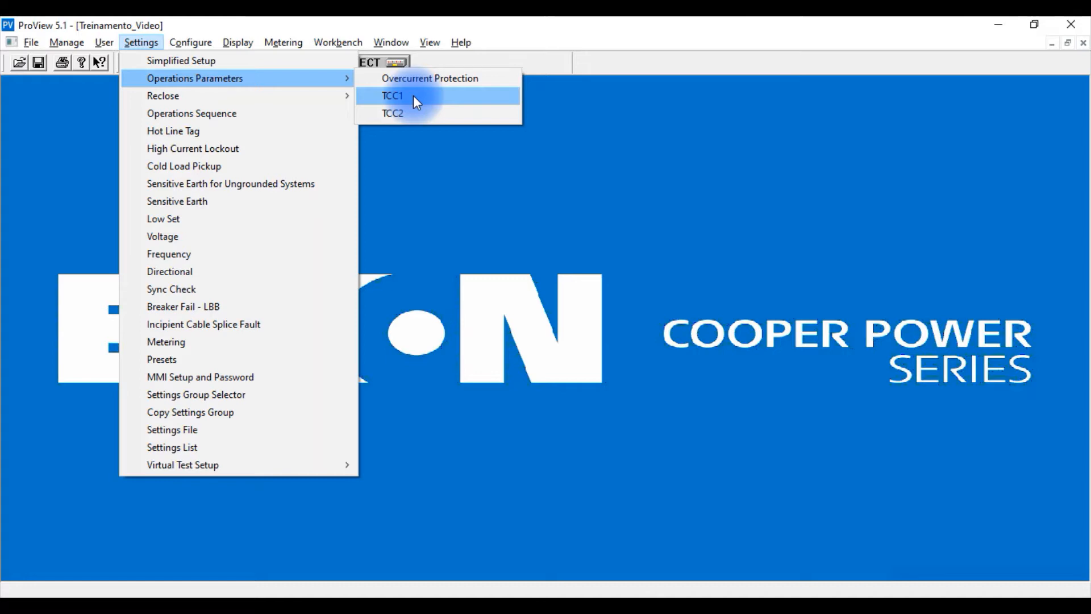
{"action": "left_click", "coordinate": [414, 96]}
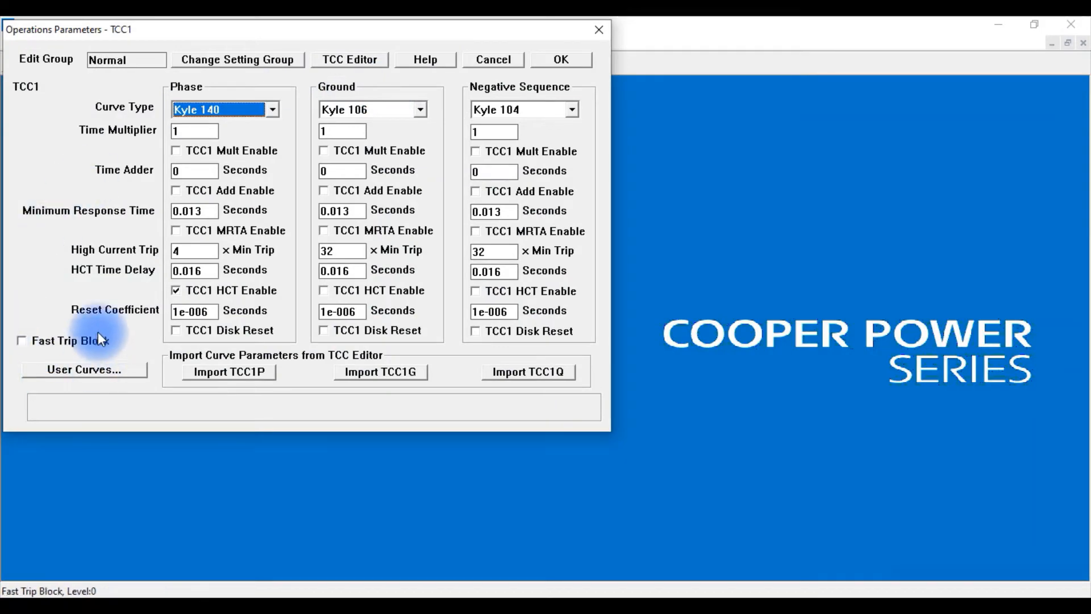
{"action": "left_click_drag", "start_coordinate": [209, 32], "coordinate": [291, 100]}
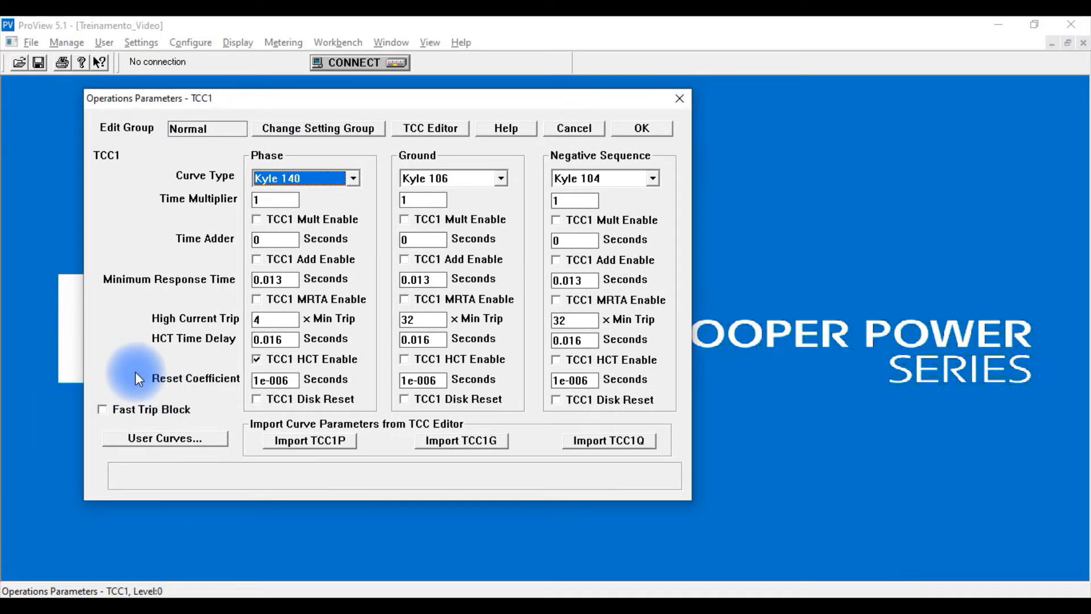
{"action": "left_click", "coordinate": [1009, 582]}
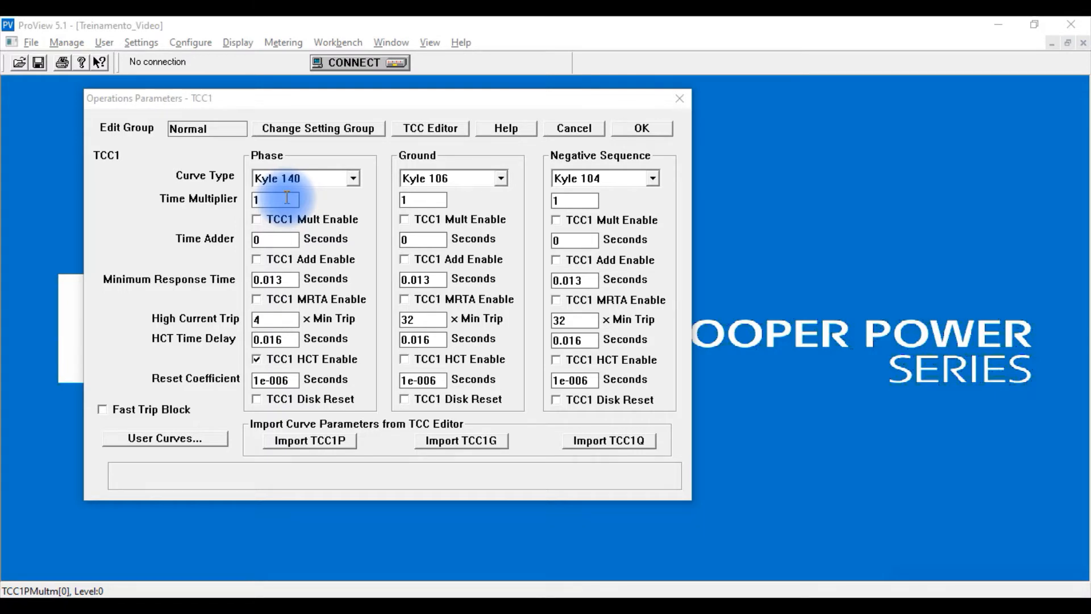
{"action": "left_click", "coordinate": [278, 240]}
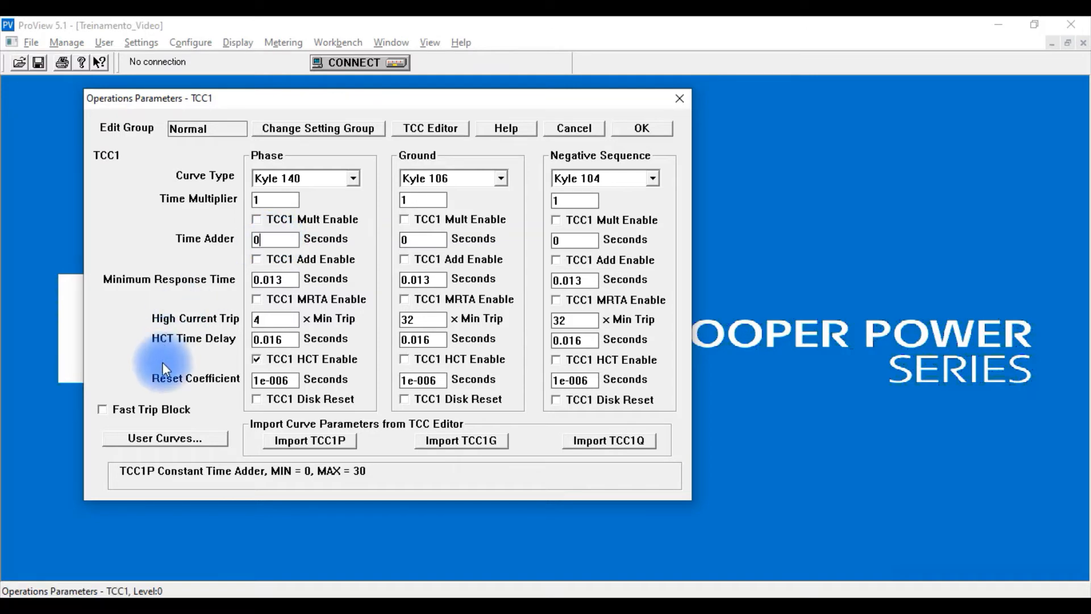
{"action": "left_click", "coordinate": [279, 320]}
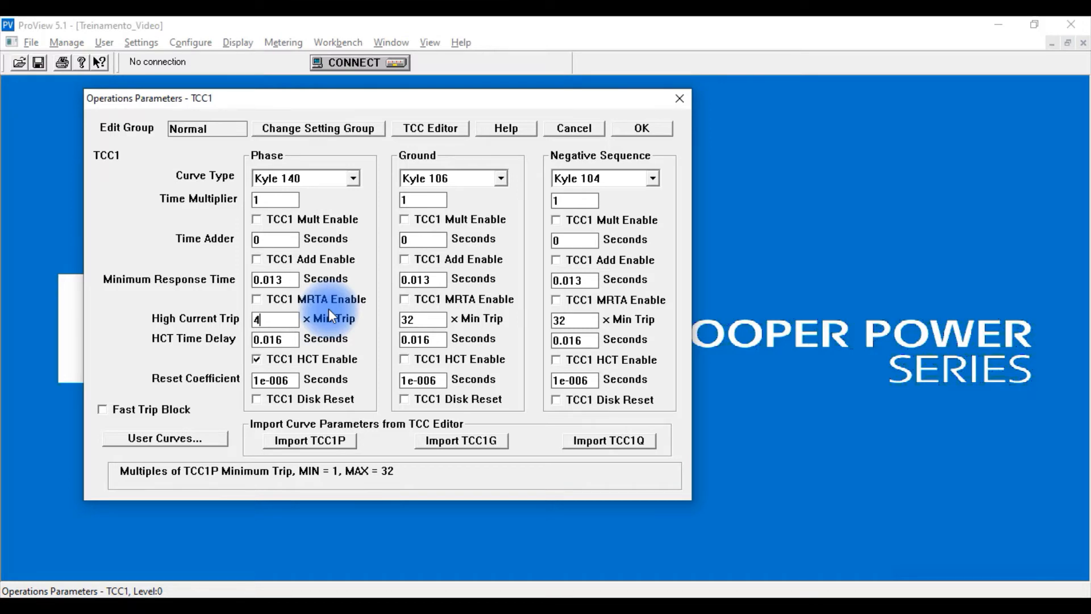
{"action": "left_click", "coordinate": [289, 339]}
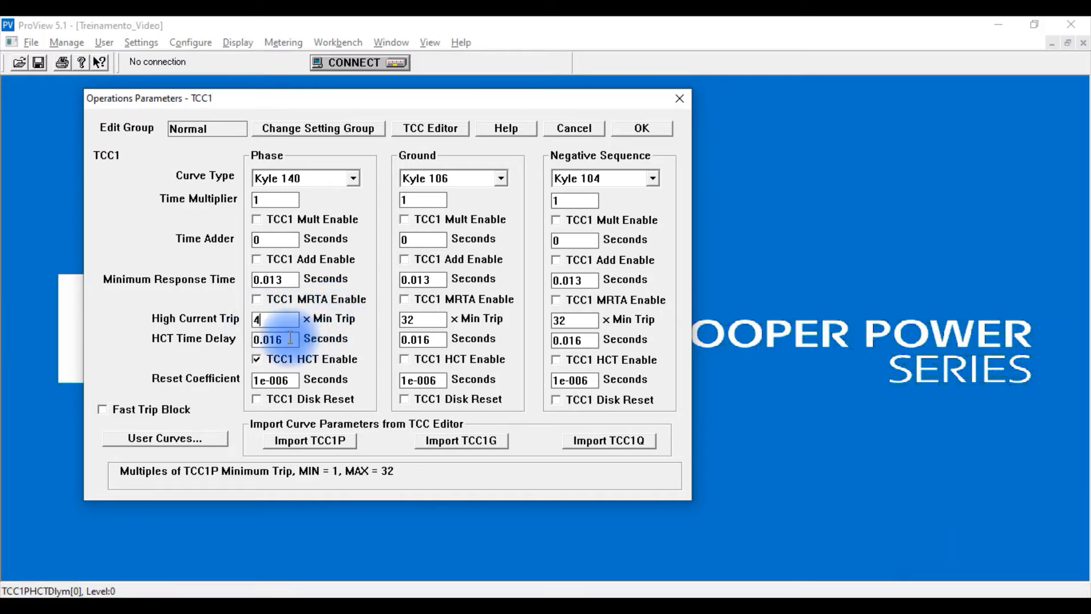
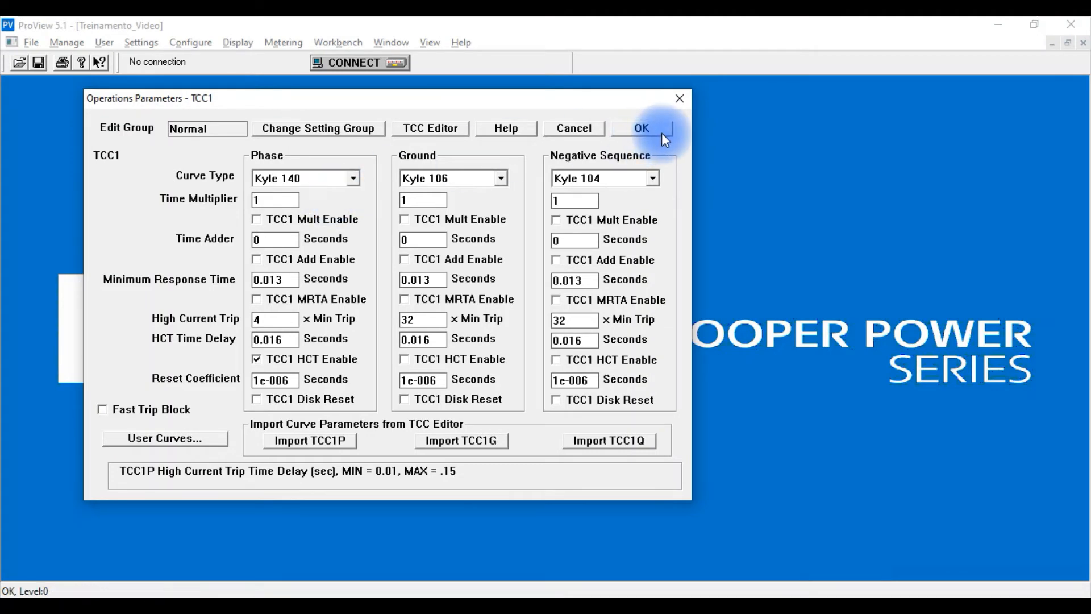
Apply the TCC1 parameters and open the TCC2 operations parameters.
{"action": "left_click", "coordinate": [661, 134]}
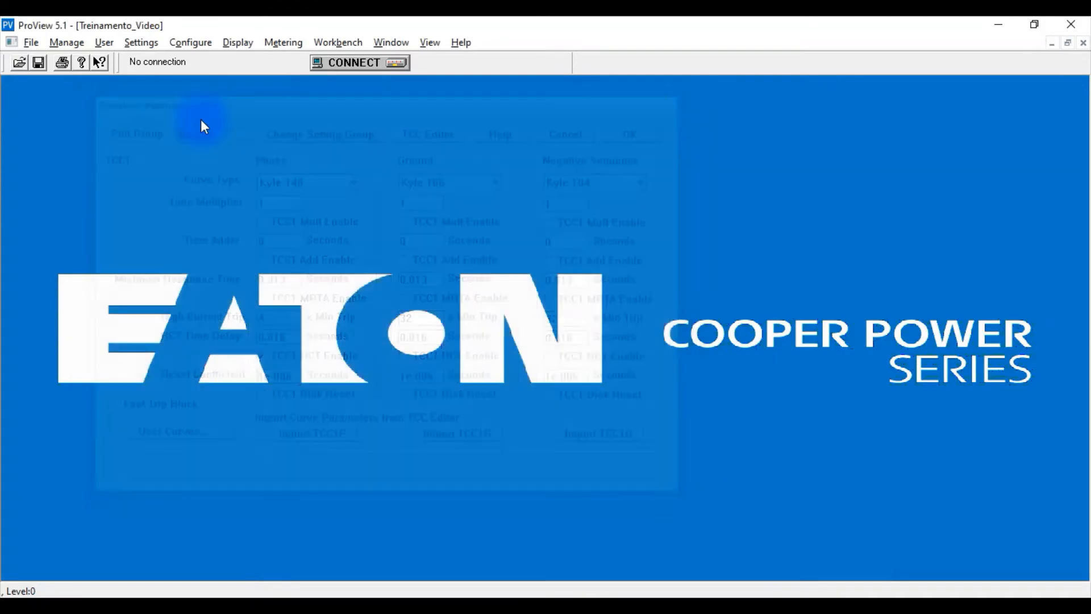
{"action": "left_click", "coordinate": [141, 43]}
{"action": "mouse_move", "coordinate": [210, 77]}
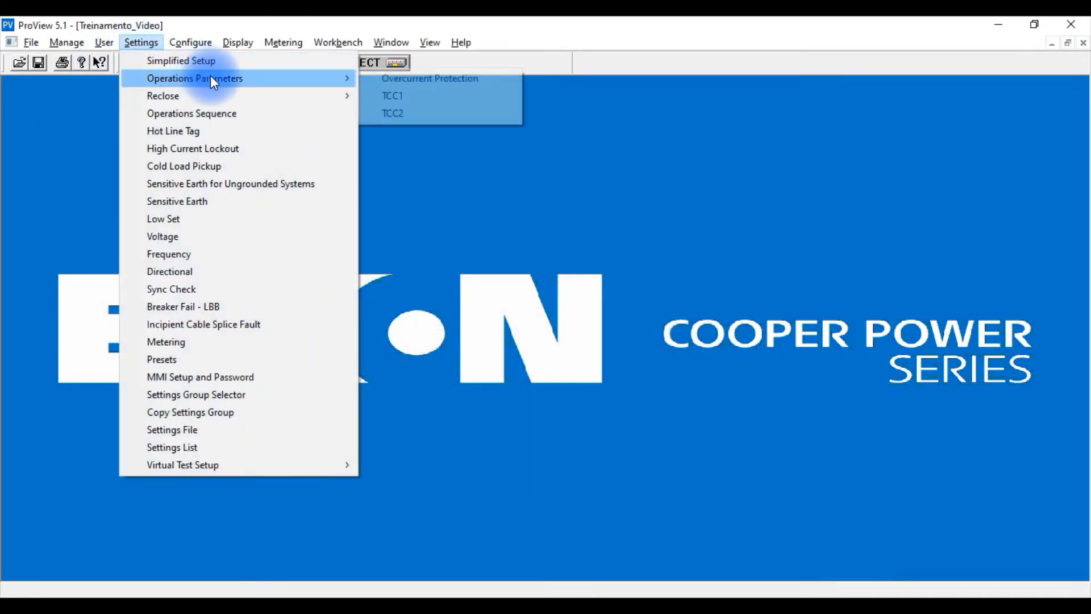
{"action": "left_click", "coordinate": [408, 115]}
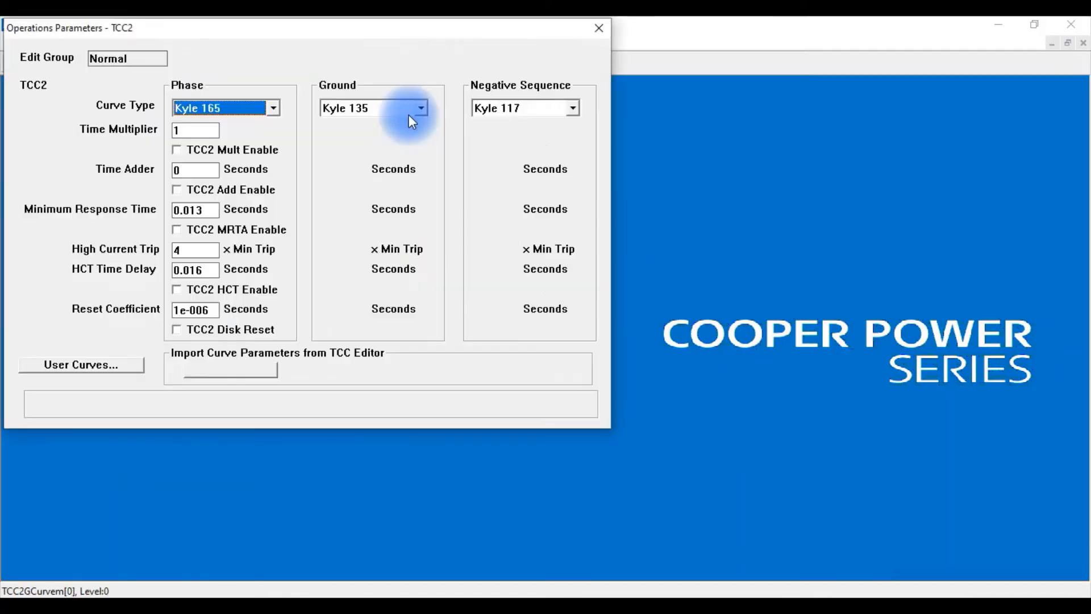
{"action": "left_click_drag", "start_coordinate": [340, 25], "coordinate": [474, 98]}
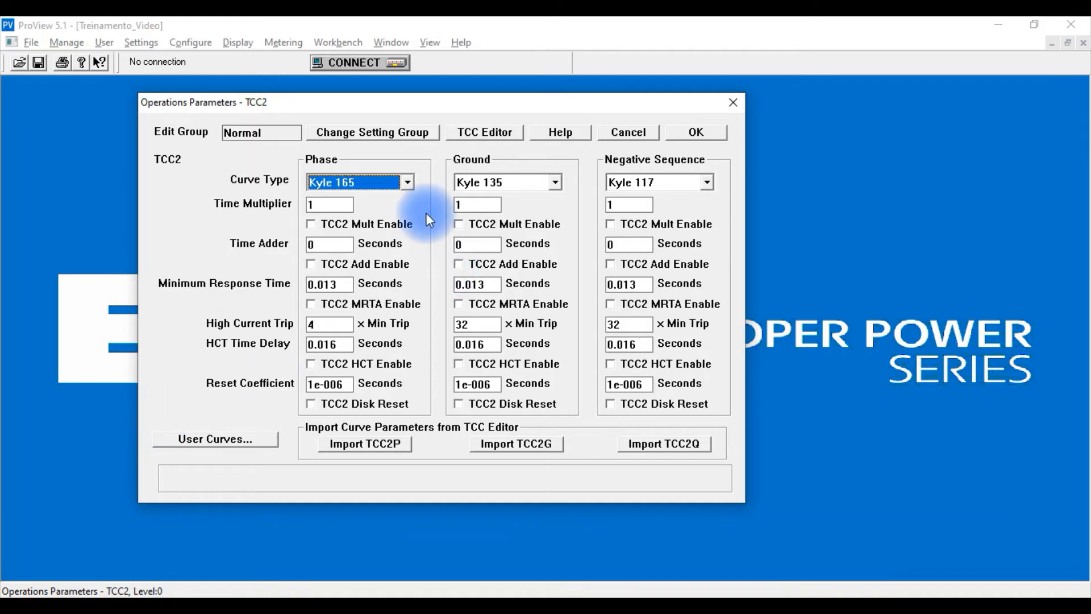
Set the TCC2 phase curve type to Kyle 163.
{"action": "left_click", "coordinate": [405, 181]}
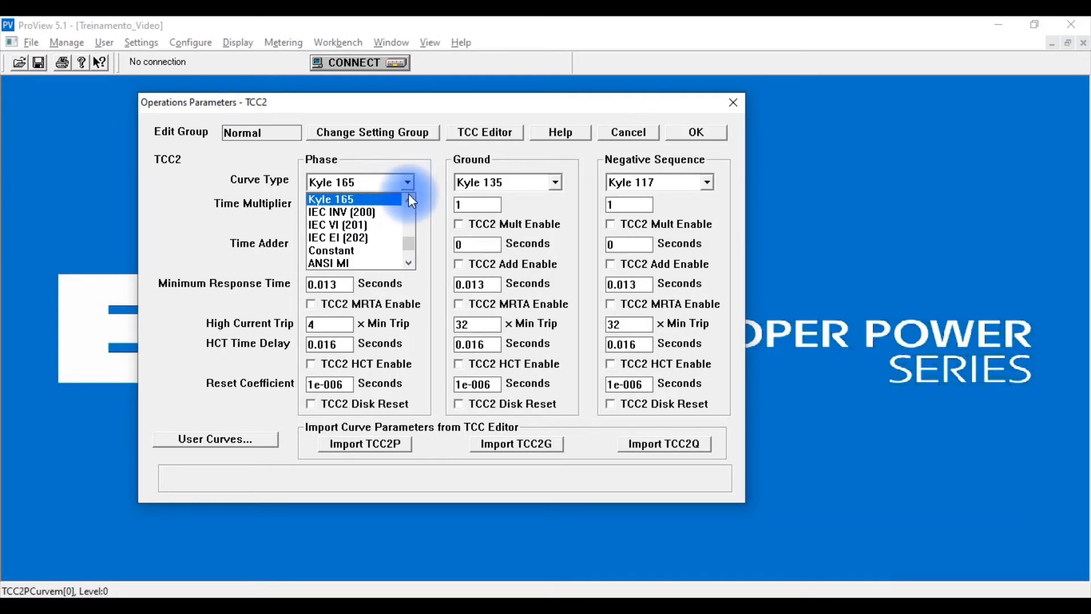
{"action": "left_click", "coordinate": [409, 200]}
{"action": "left_click", "coordinate": [409, 200]}
{"action": "left_click", "coordinate": [409, 200]}
{"action": "left_click", "coordinate": [409, 200]}
{"action": "mouse_move", "coordinate": [409, 224]}
{"action": "left_mouse_down"}
{"action": "mouse_move", "coordinate": [410, 200]}
{"action": "mouse_move", "coordinate": [415, 242]}
{"action": "left_mouse_up"}
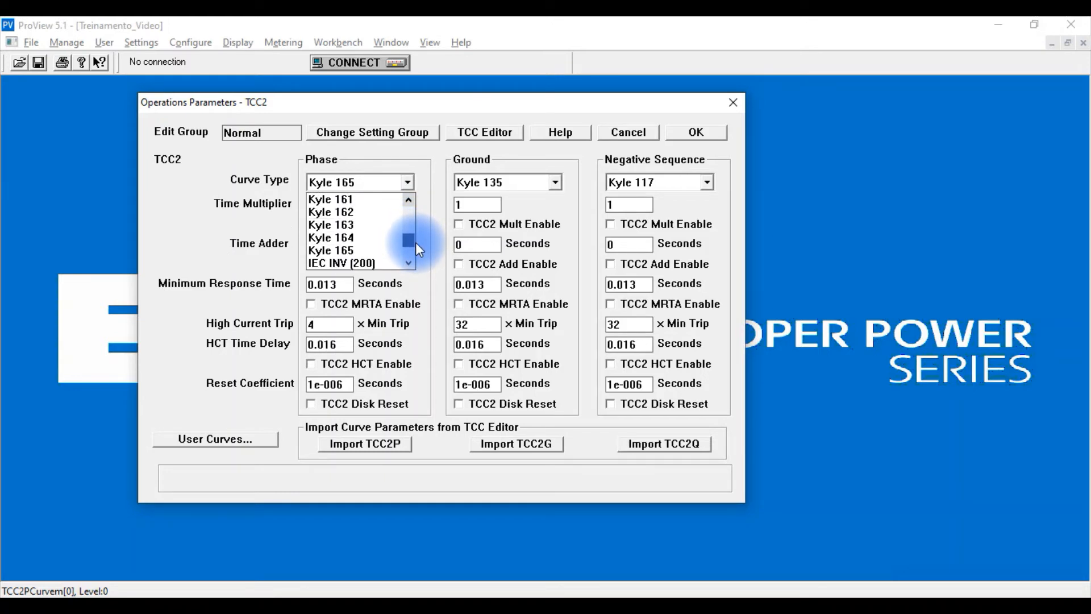
{"action": "left_click", "coordinate": [410, 197]}
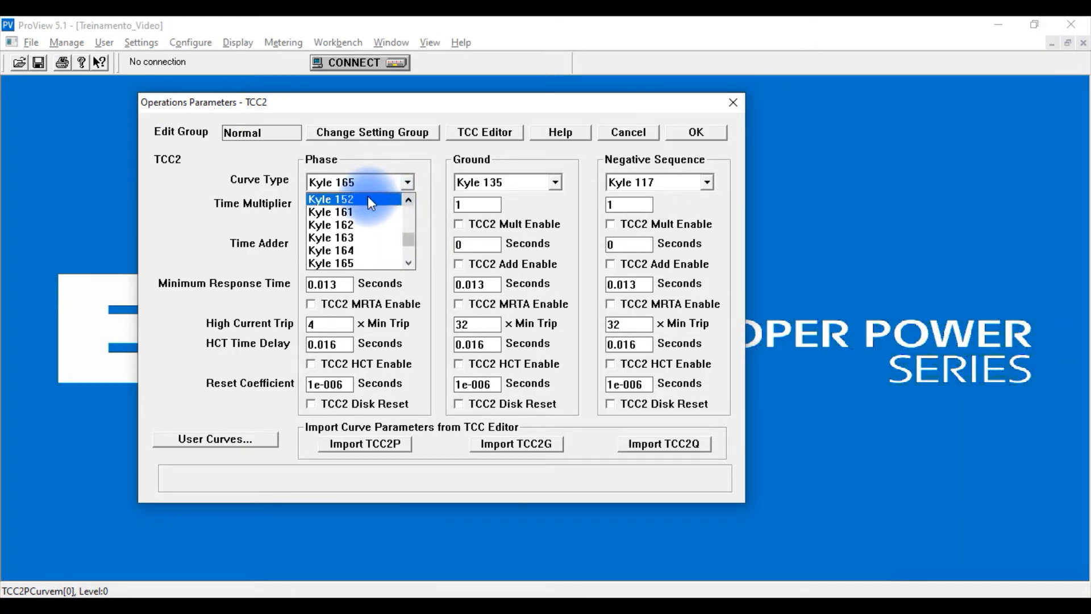
{"action": "left_click", "coordinate": [369, 239]}
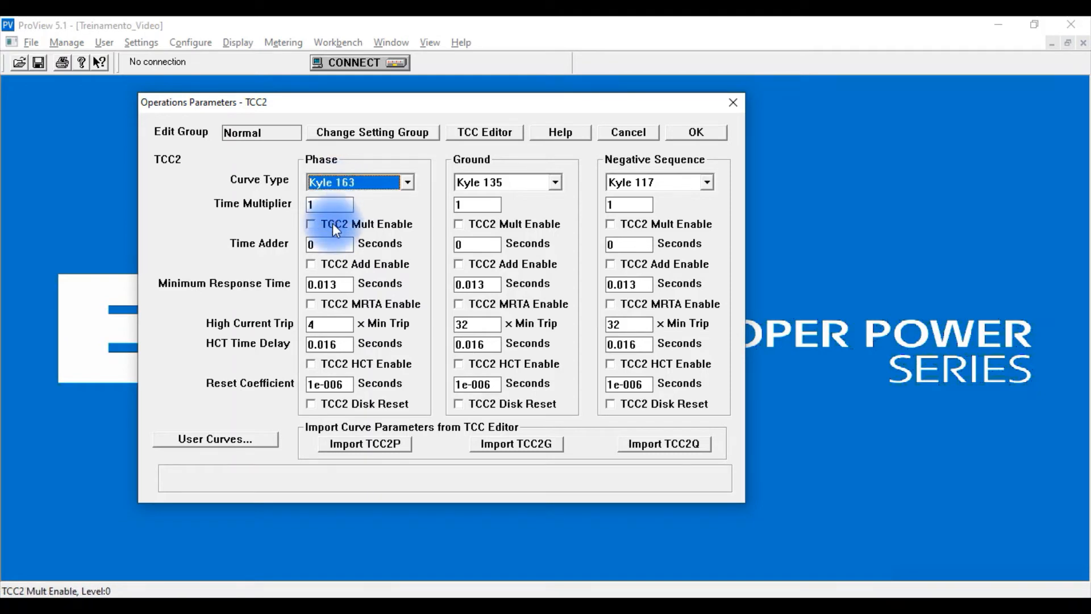
Check the TCC2 phase high current trip multiple and HCT time delay, and apply the TCC2 parameters.
{"action": "left_click", "coordinate": [340, 324]}
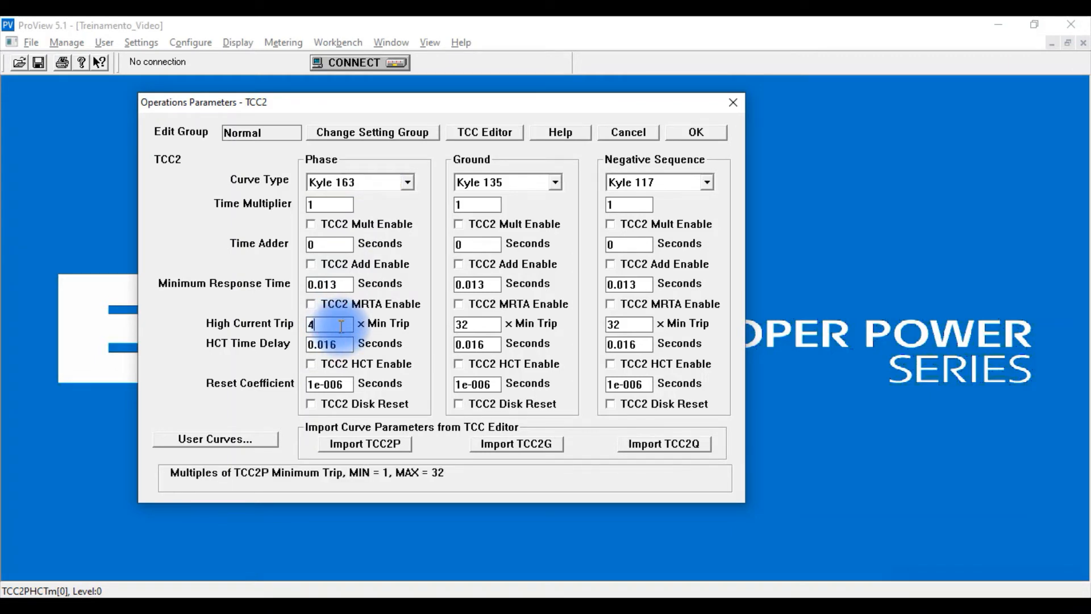
{"action": "left_click", "coordinate": [347, 344]}
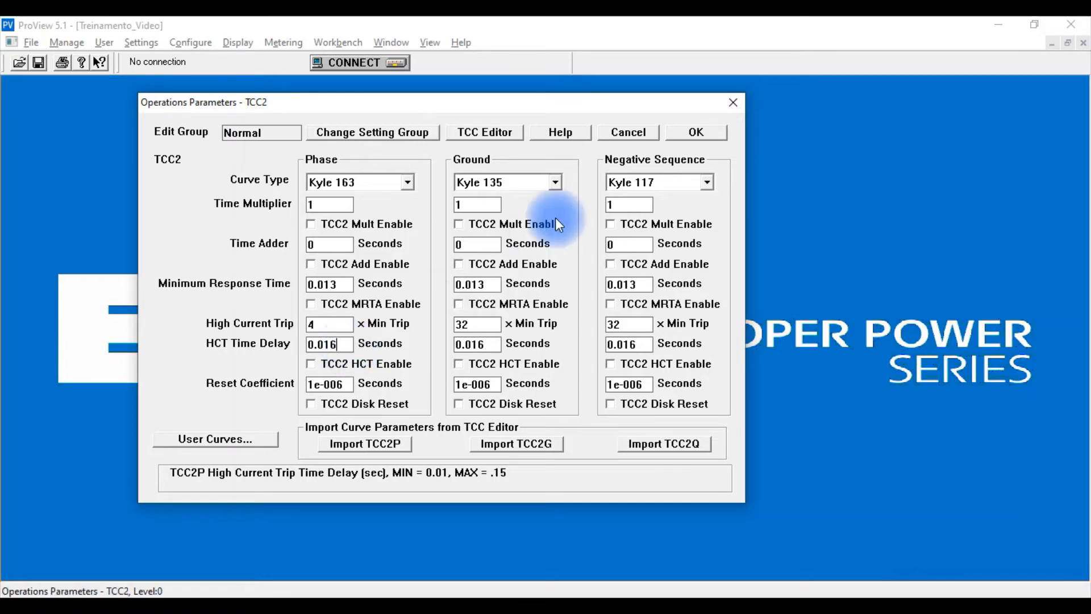
{"action": "left_click", "coordinate": [695, 132]}
{"action": "left_click", "coordinate": [141, 42]}
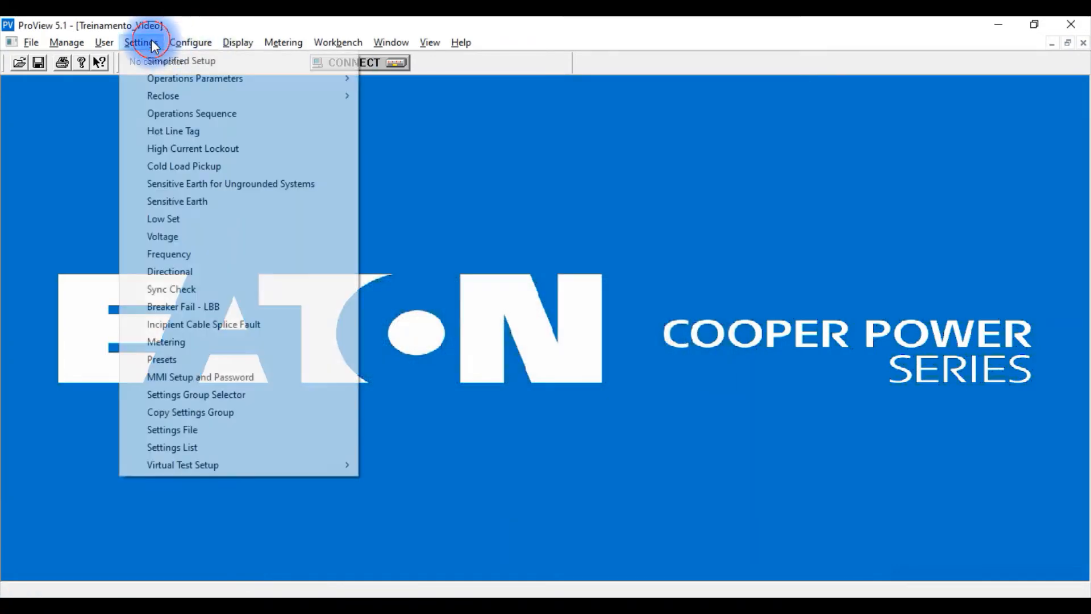
{"action": "mouse_move", "coordinate": [176, 77]}
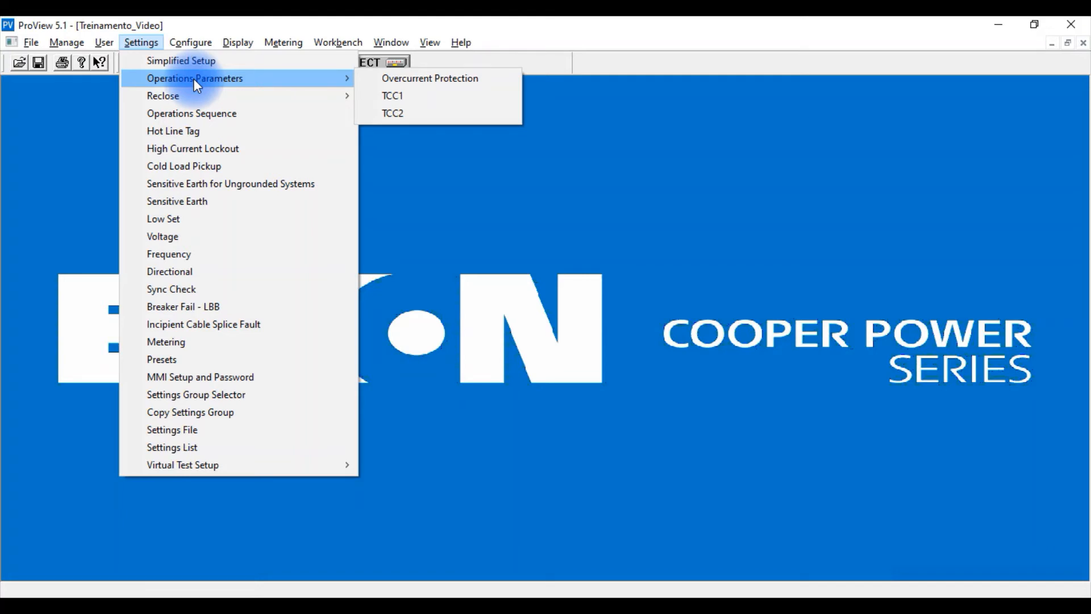
{"action": "mouse_move", "coordinate": [194, 100]}
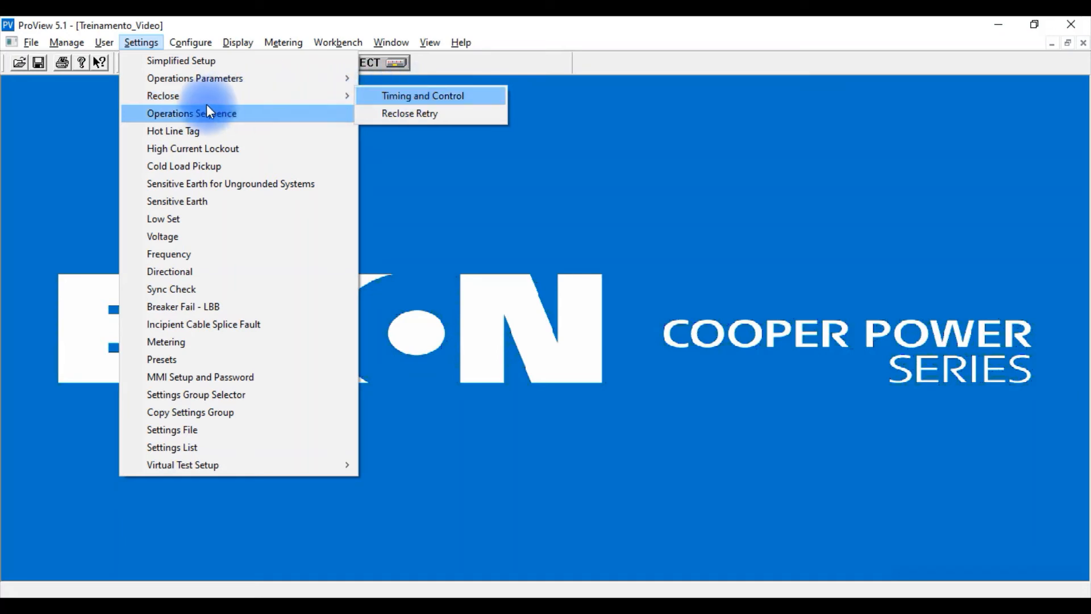
{"action": "left_click", "coordinate": [148, 41]}
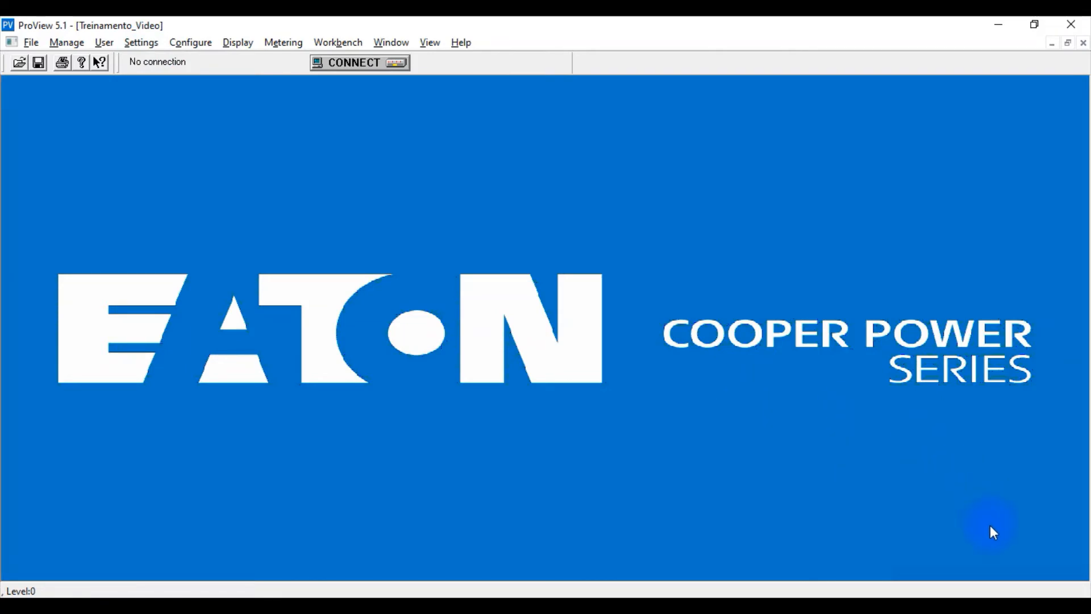
{"action": "left_click", "coordinate": [1002, 586]}
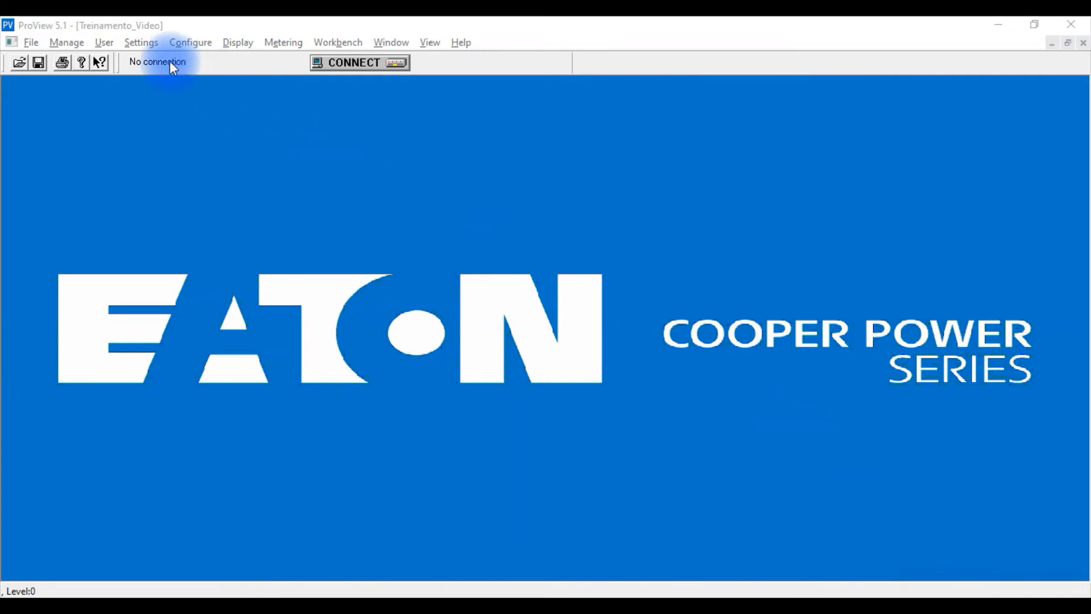
Open the reclose timing and control settings and examine the three phase/negative sequence open intervals.
{"action": "left_click", "coordinate": [142, 43]}
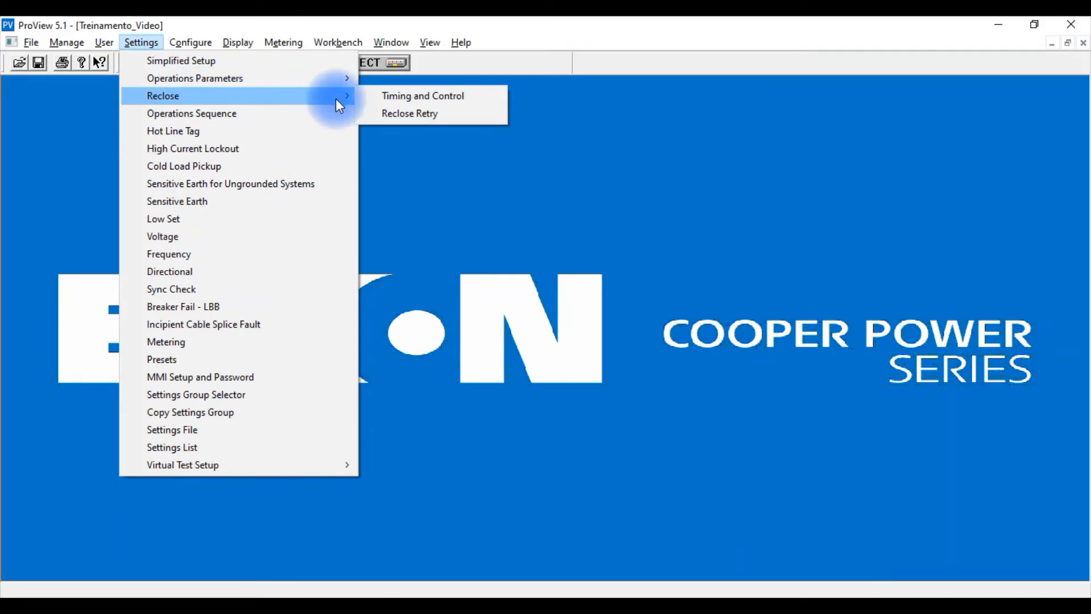
{"action": "left_click", "coordinate": [386, 97]}
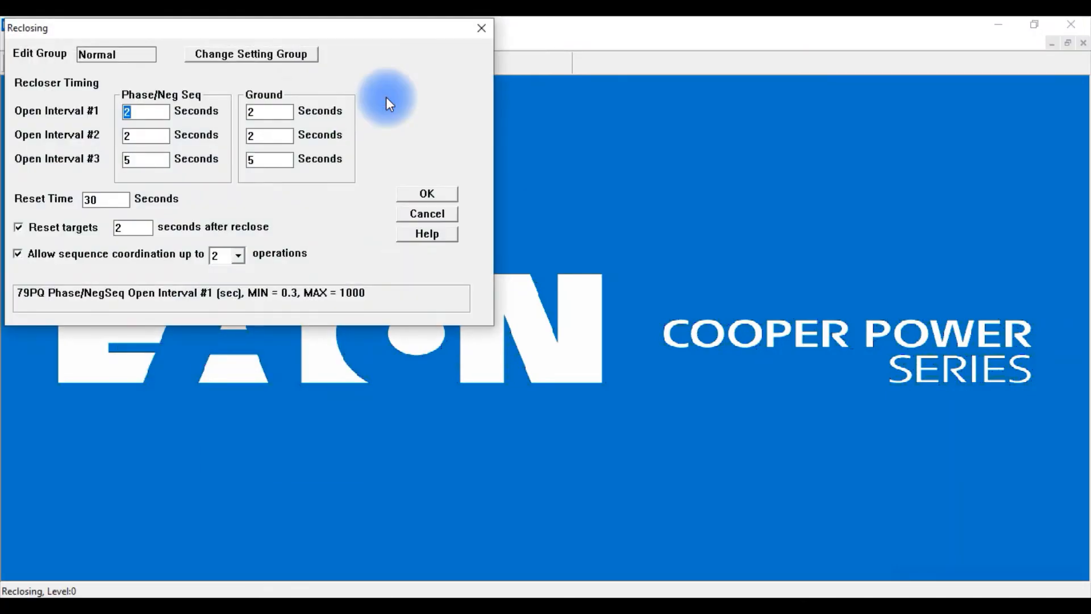
{"action": "left_click_drag", "start_coordinate": [371, 26], "coordinate": [665, 127]}
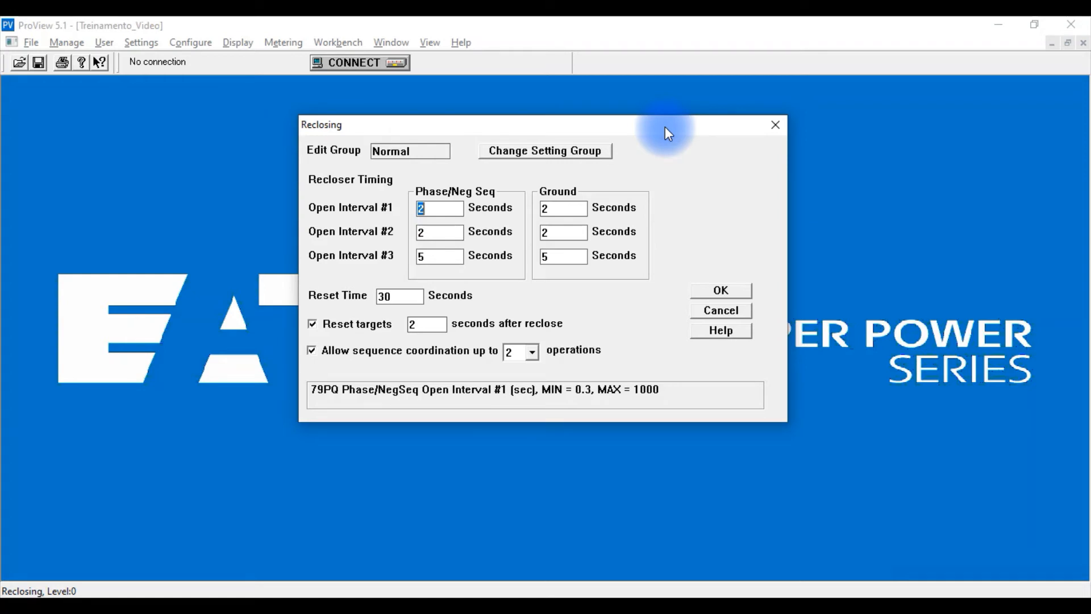
{"action": "left_click", "coordinate": [456, 208]}
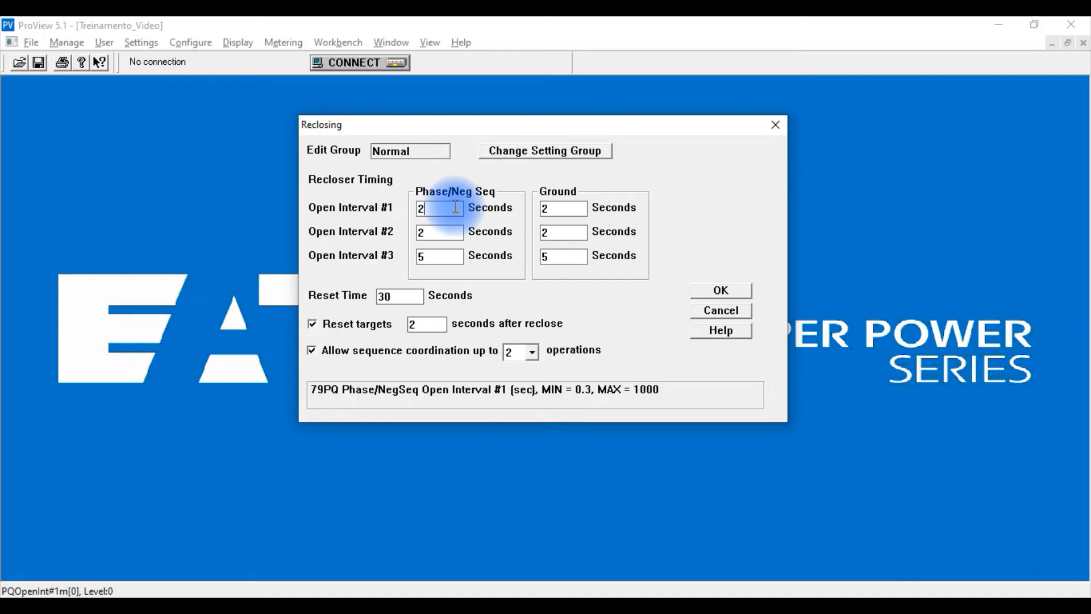
{"action": "left_click", "coordinate": [440, 234]}
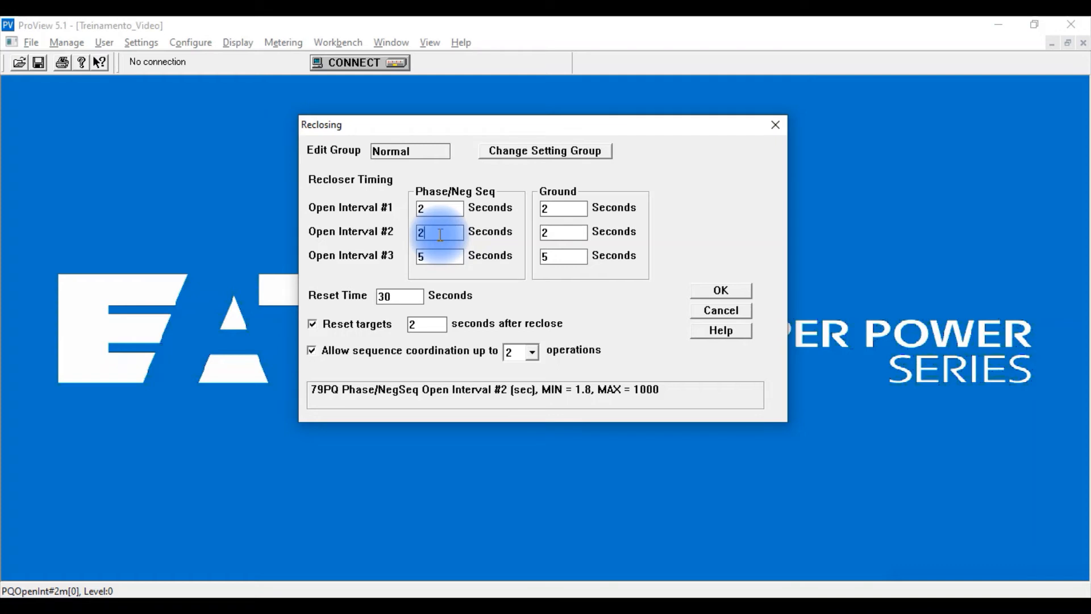
{"action": "left_click", "coordinate": [440, 257]}
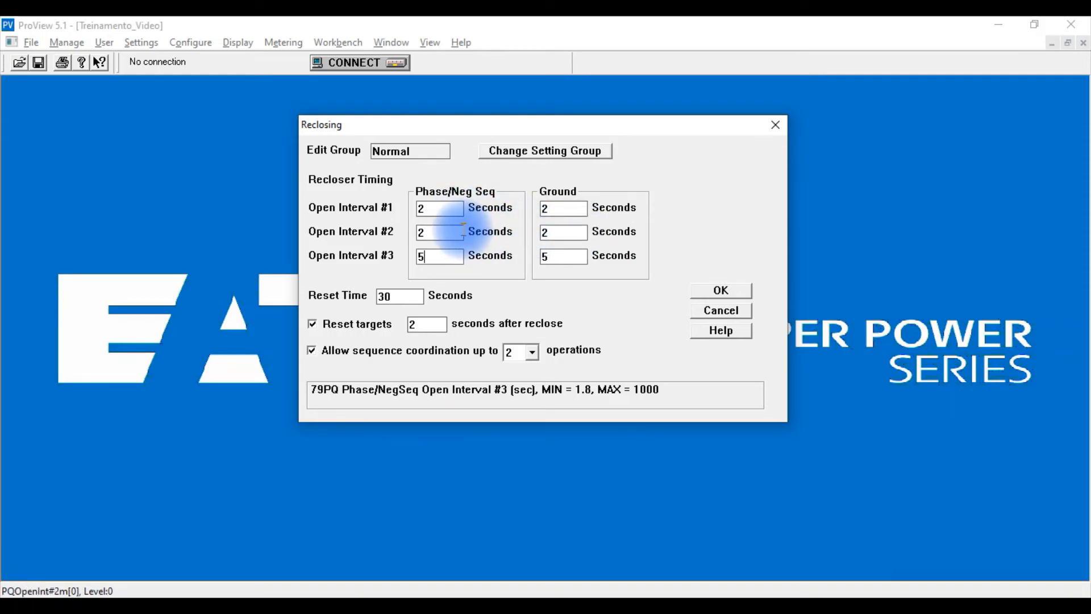
Check the reset time, disable sequence coordination, and apply the reclosing settings.
{"action": "left_click", "coordinate": [396, 295]}
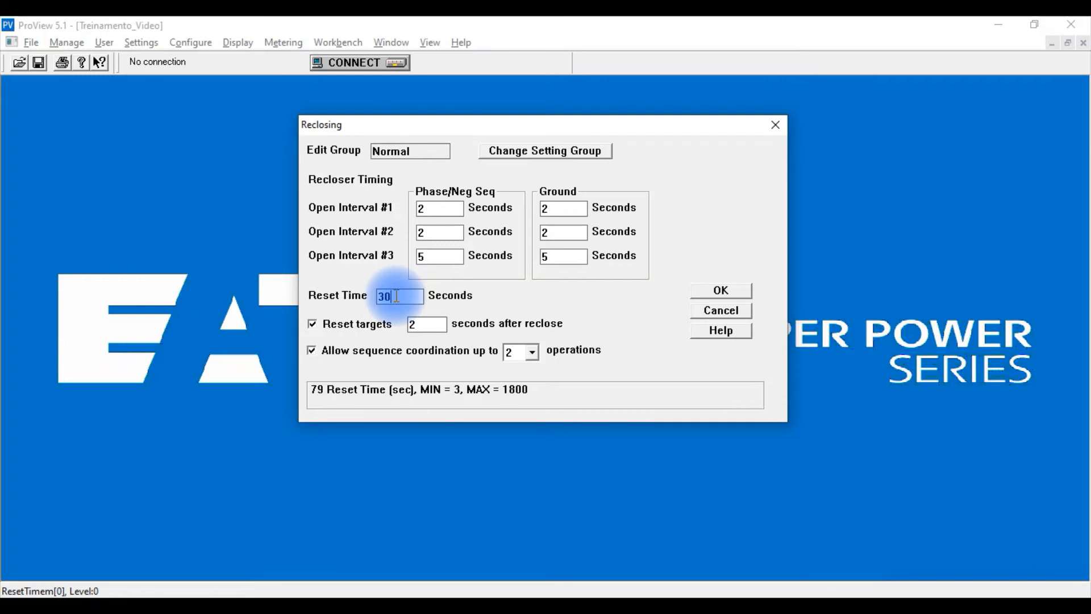
{"action": "left_click", "coordinate": [397, 296]}
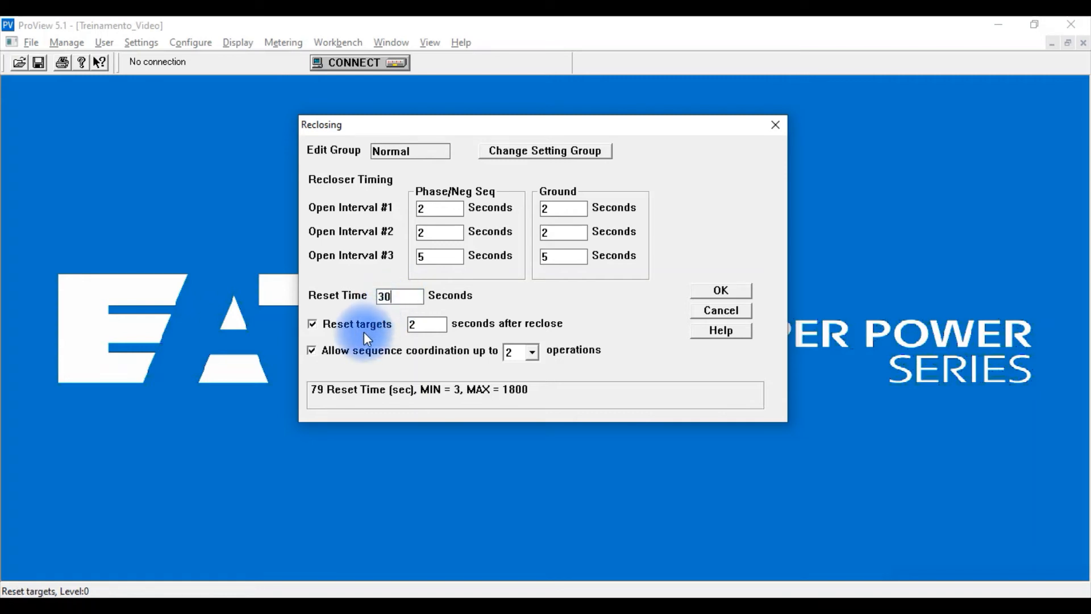
{"action": "left_click", "coordinate": [432, 325]}
{"action": "left_click", "coordinate": [423, 327]}
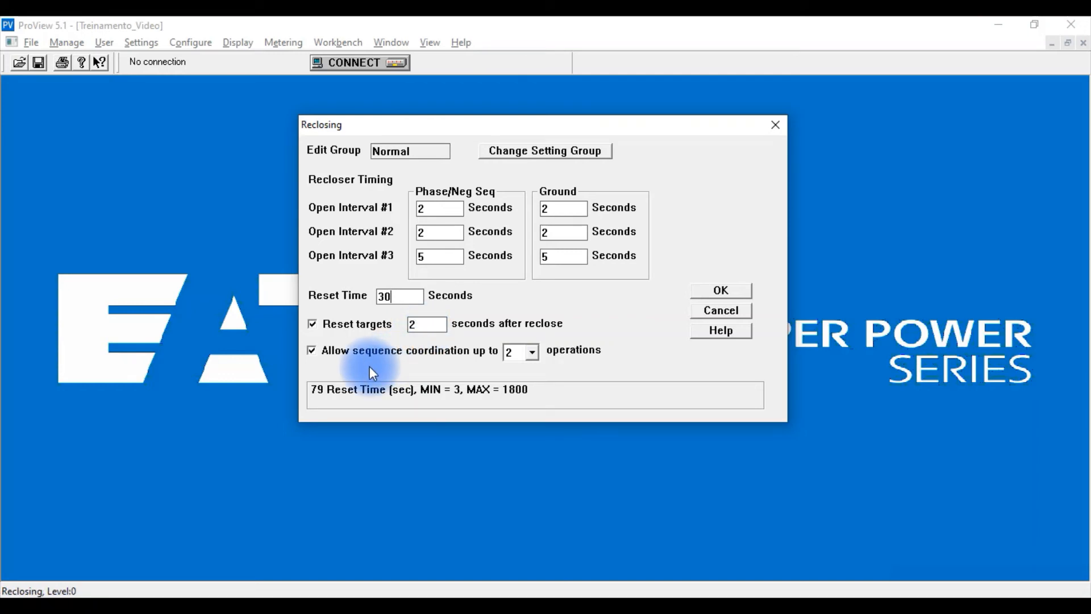
{"action": "left_click", "coordinate": [313, 350]}
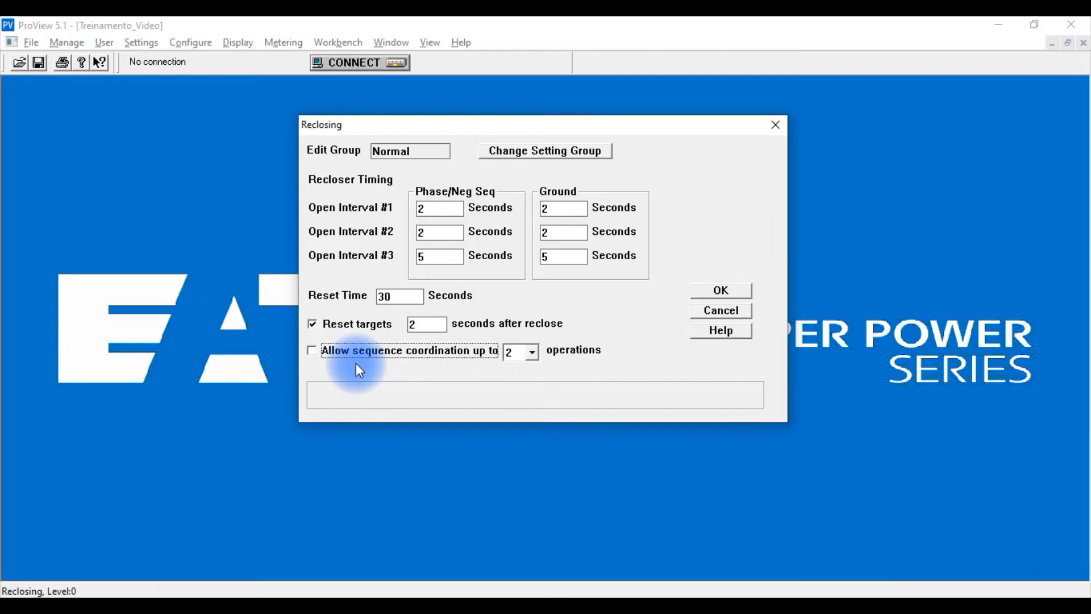
{"action": "left_click", "coordinate": [718, 292]}
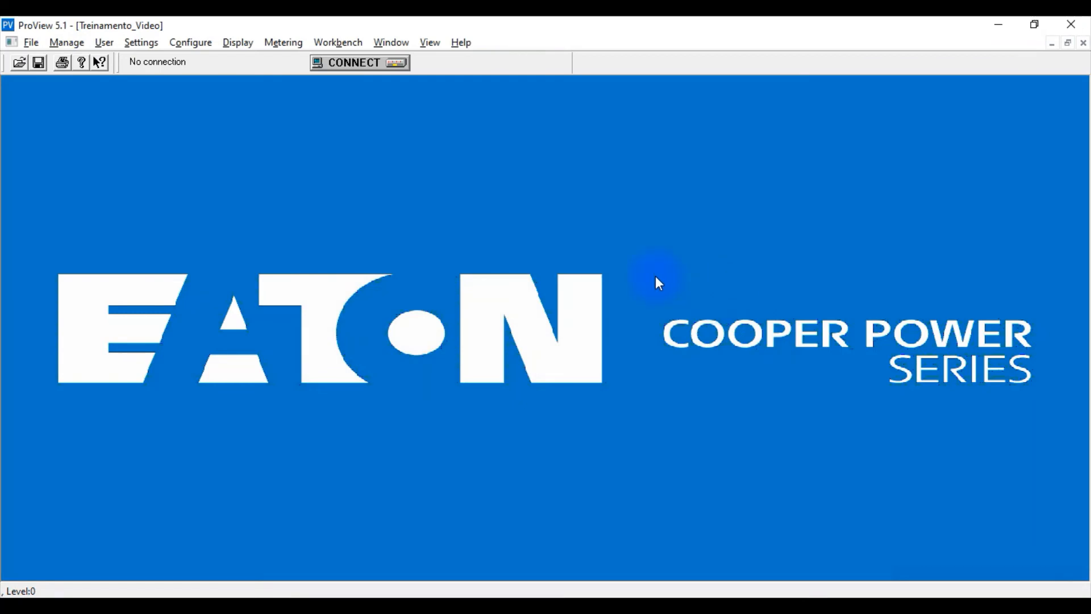
Open the operations sequence, review the curve assigned to each operation and the trip operations to lockout, and close the dialog.
{"action": "left_click", "coordinate": [142, 43]}
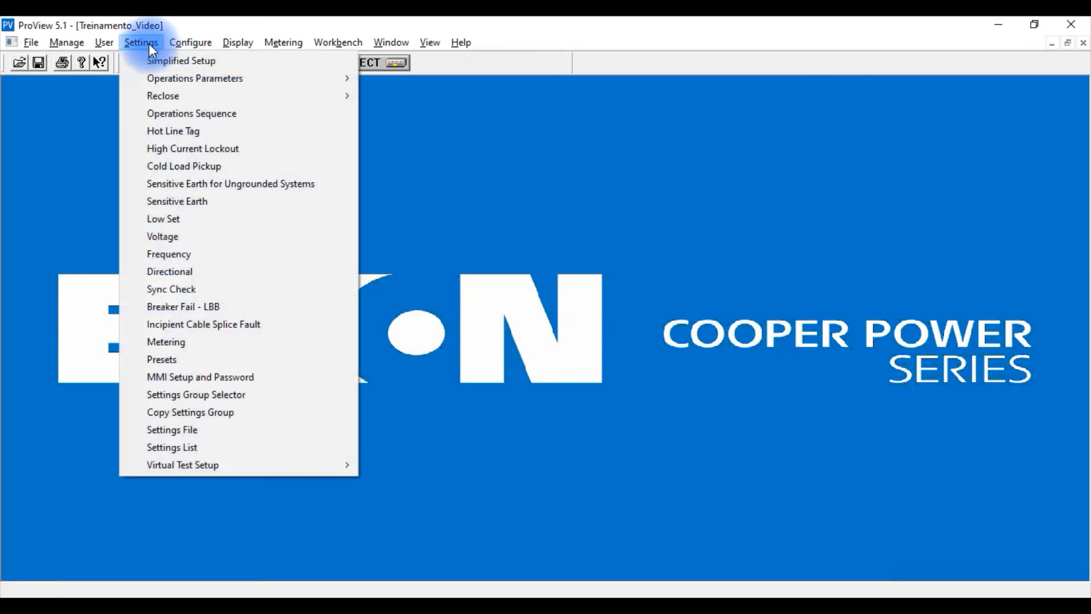
{"action": "left_click", "coordinate": [158, 115]}
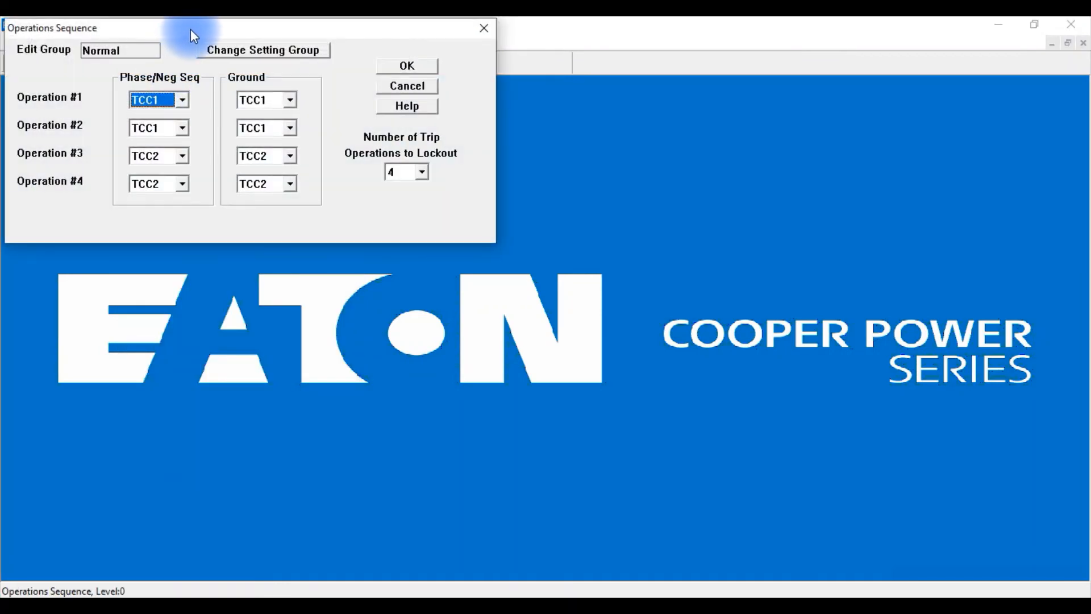
{"action": "left_click_drag", "start_coordinate": [191, 30], "coordinate": [392, 162]}
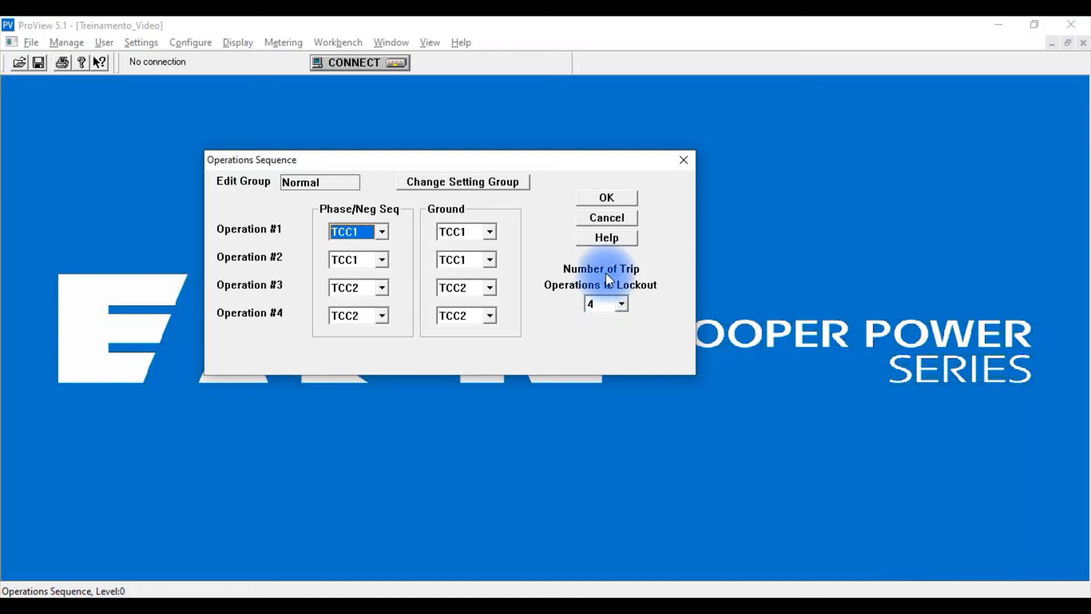
{"action": "left_click", "coordinate": [618, 198]}
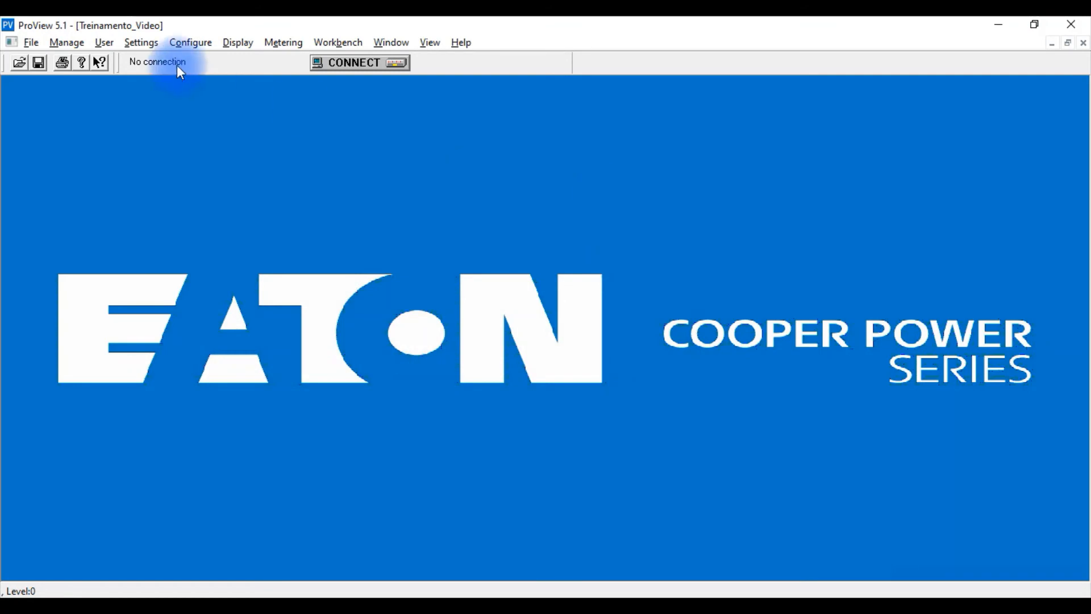
Enable Fast Trip Block in the TCC1 operations parameters and apply the change.
{"action": "left_click", "coordinate": [152, 46]}
{"action": "mouse_move", "coordinate": [203, 79]}
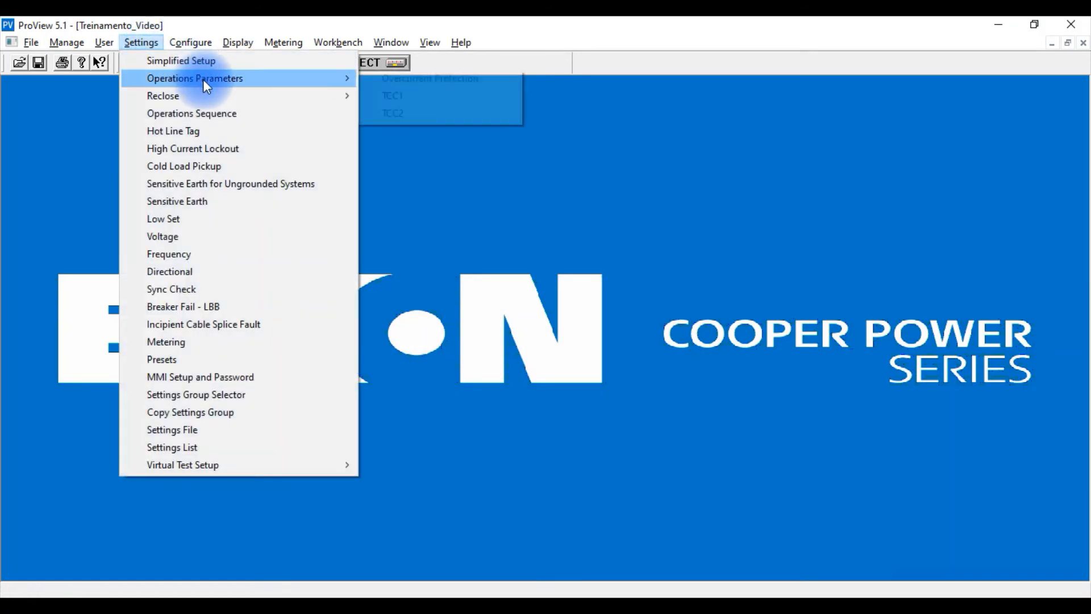
{"action": "left_click", "coordinate": [391, 95]}
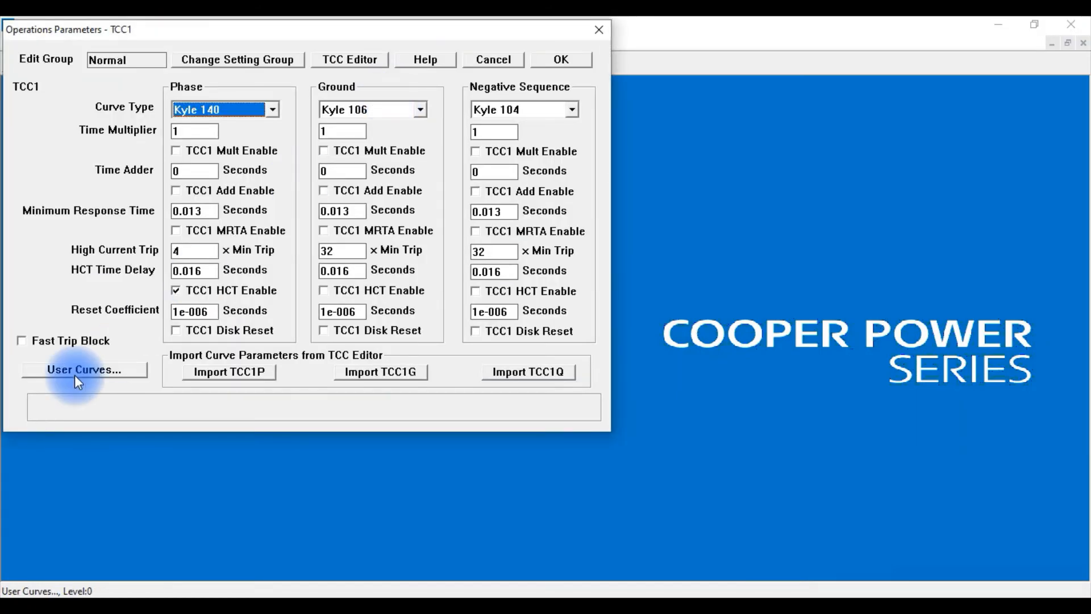
{"action": "left_click", "coordinate": [23, 341]}
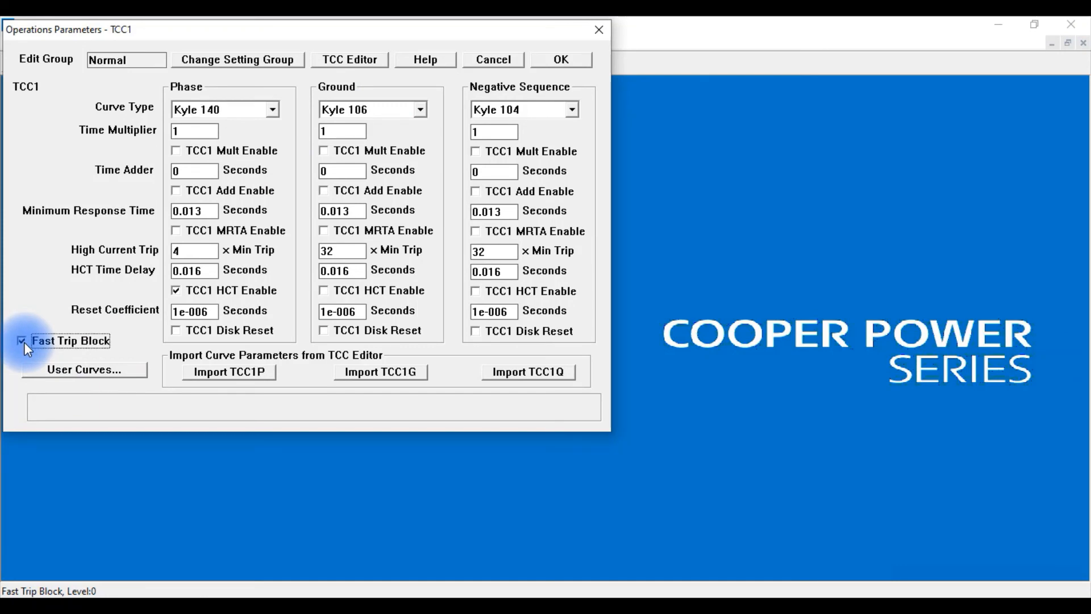
{"action": "left_click", "coordinate": [578, 61]}
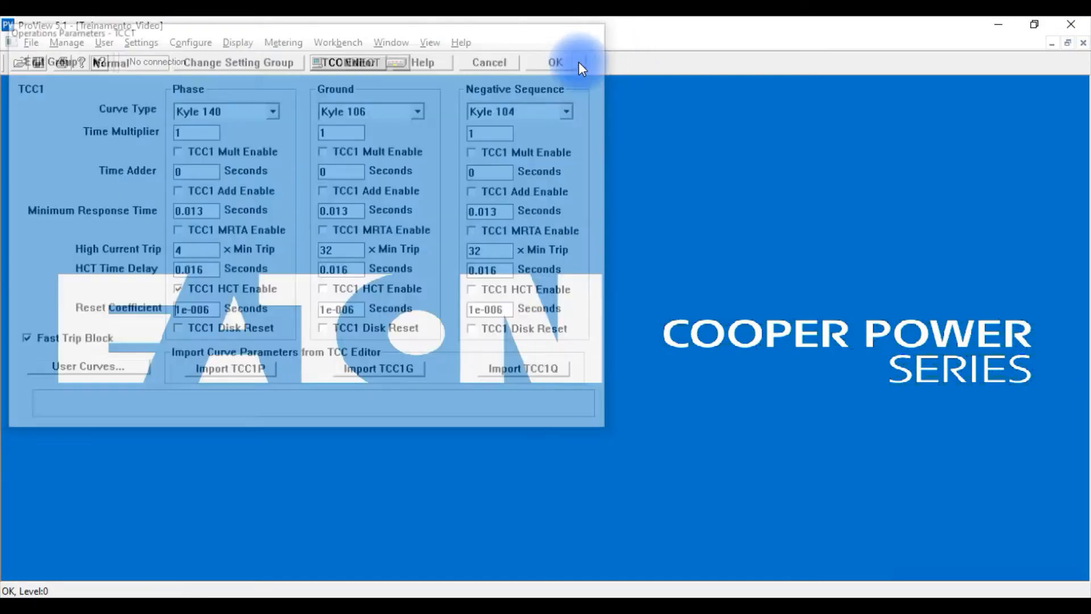
Open the operations sequence and try 1 and 2 as the number of trip operations to lockout.
{"action": "left_click", "coordinate": [146, 44]}
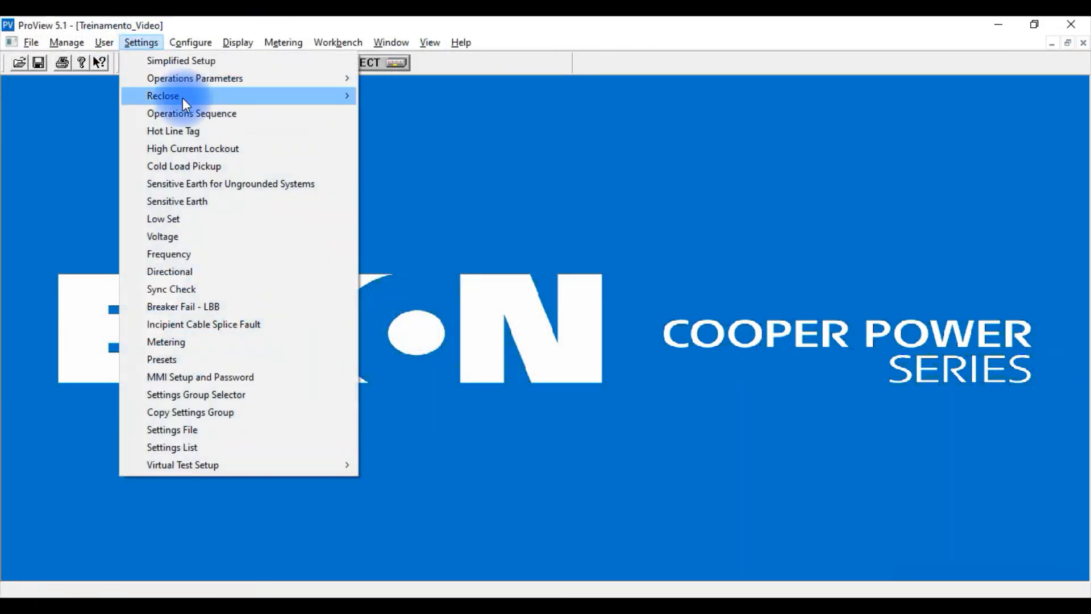
{"action": "left_click", "coordinate": [215, 114]}
{"action": "left_click_drag", "start_coordinate": [226, 27], "coordinate": [488, 192]}
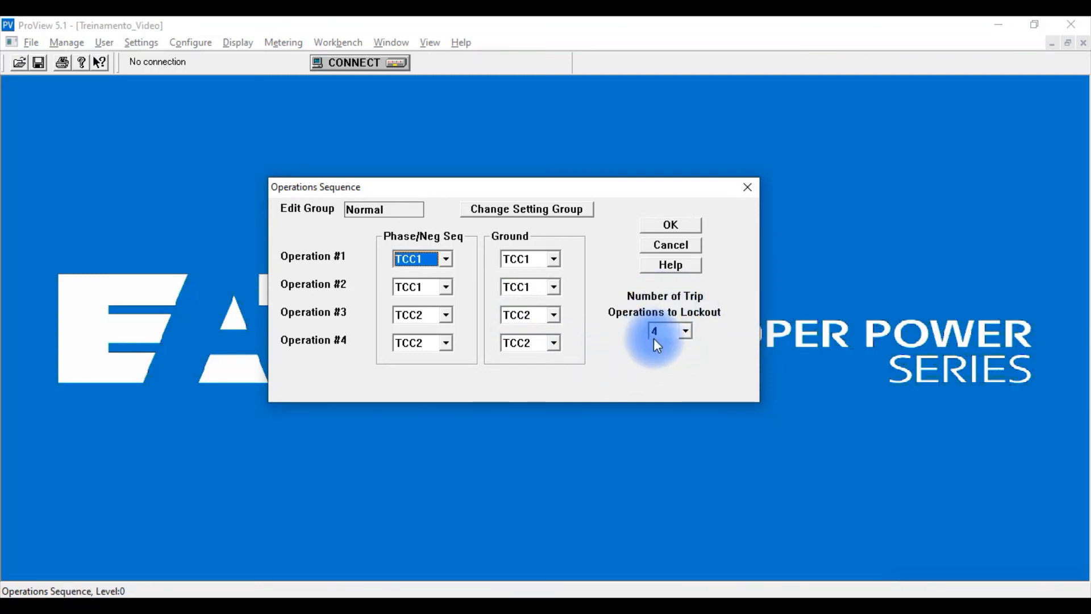
{"action": "left_click", "coordinate": [685, 336]}
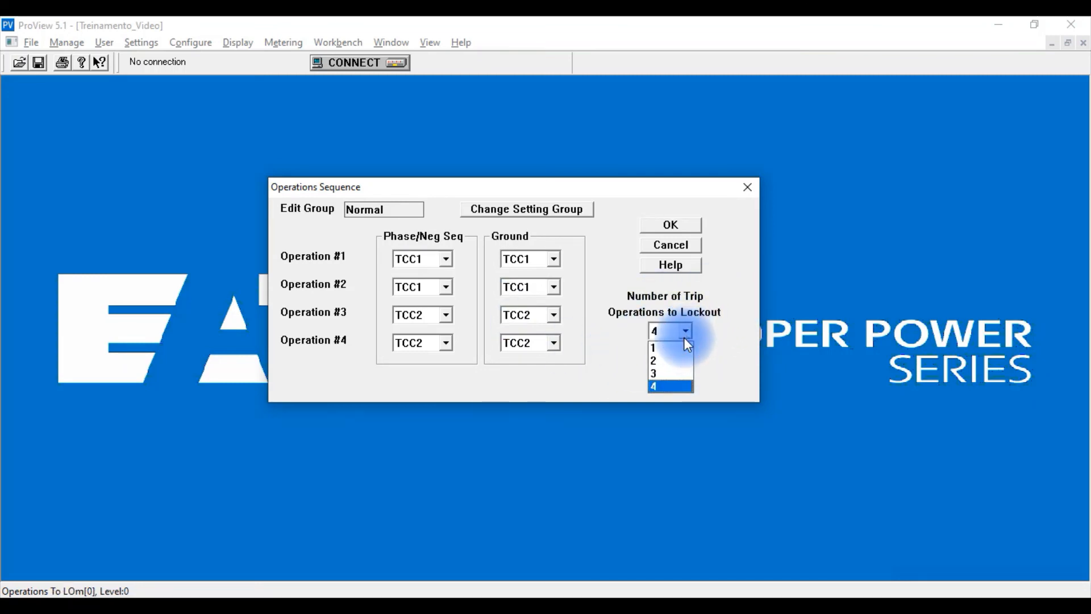
{"action": "left_click", "coordinate": [683, 347]}
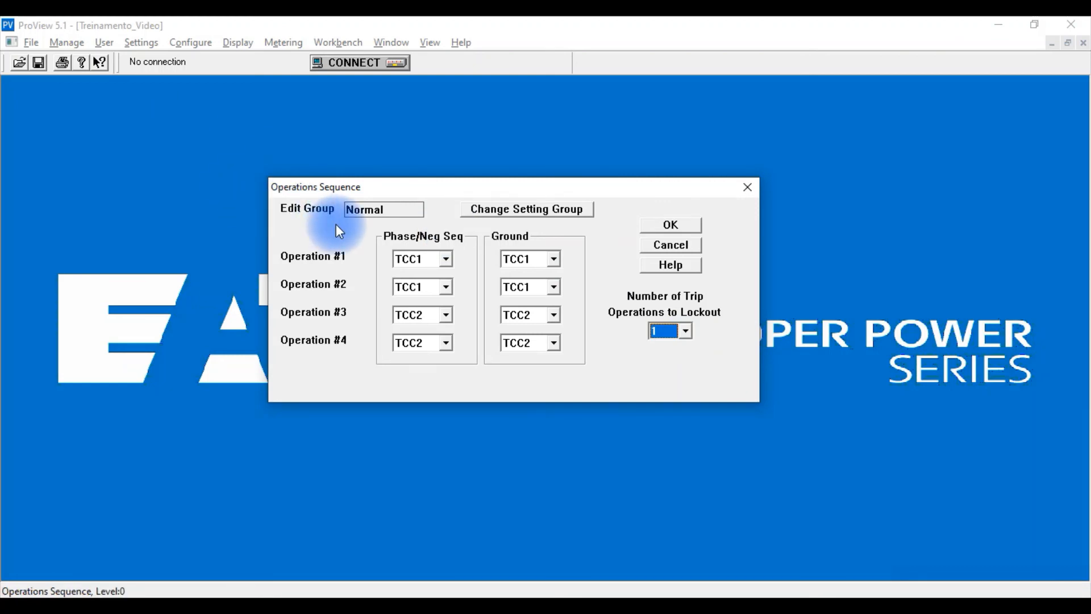
{"action": "left_click", "coordinate": [689, 334]}
{"action": "left_click", "coordinate": [682, 361]}
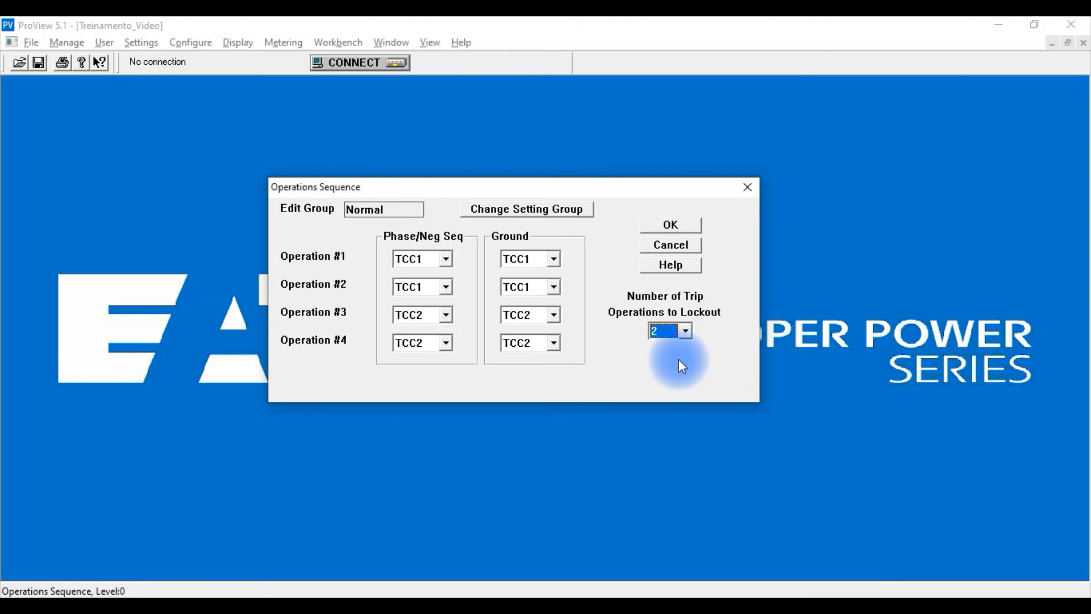
Set the number of trip operations to lockout to 4 and apply the operations sequence.
{"action": "left_click", "coordinate": [685, 335]}
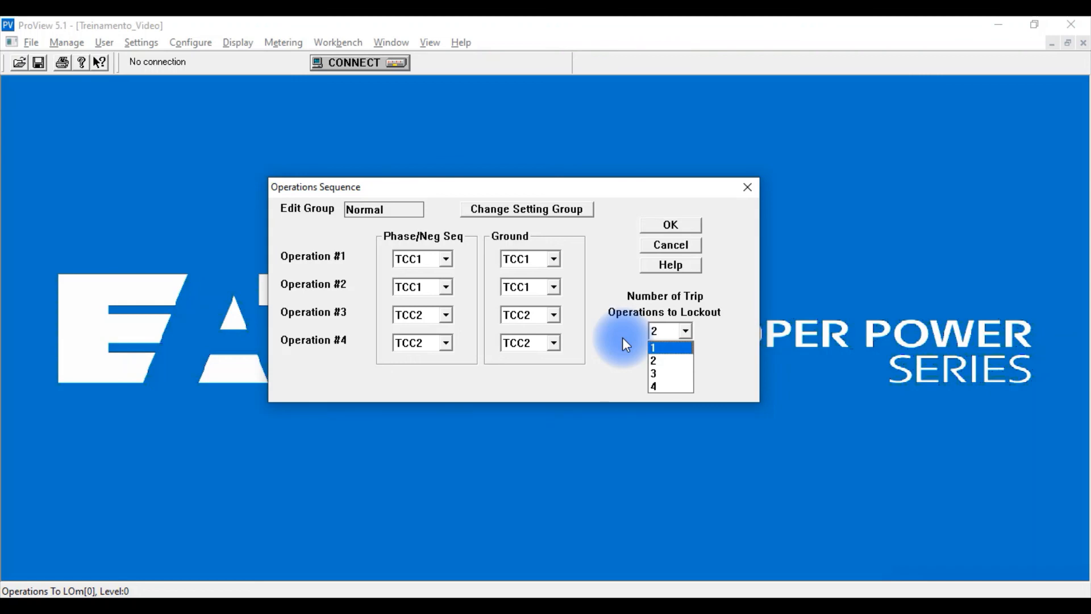
{"action": "left_click", "coordinate": [663, 387]}
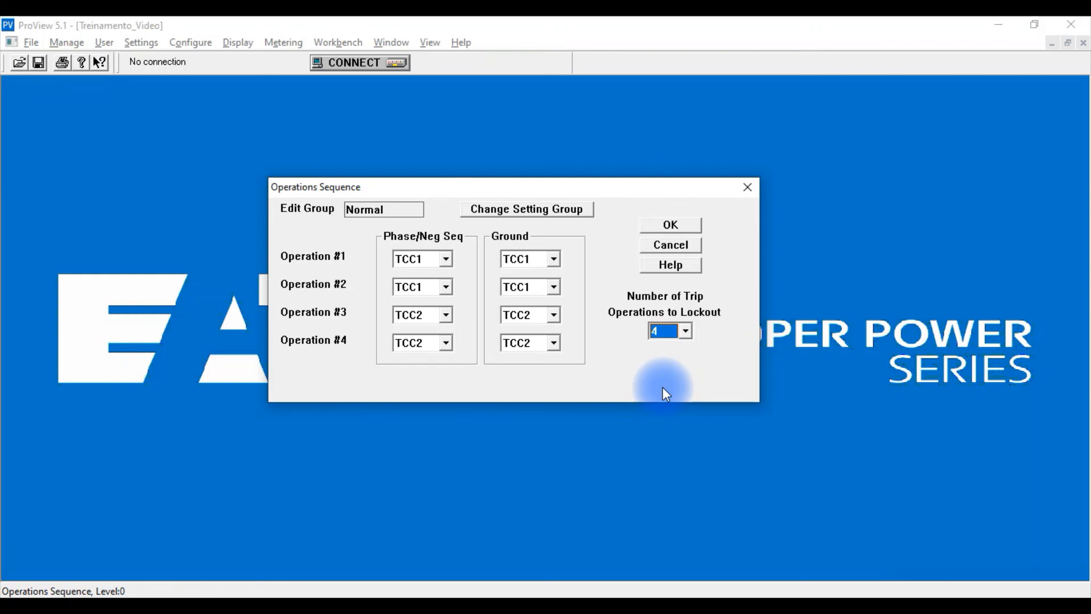
{"action": "left_click", "coordinate": [676, 231]}
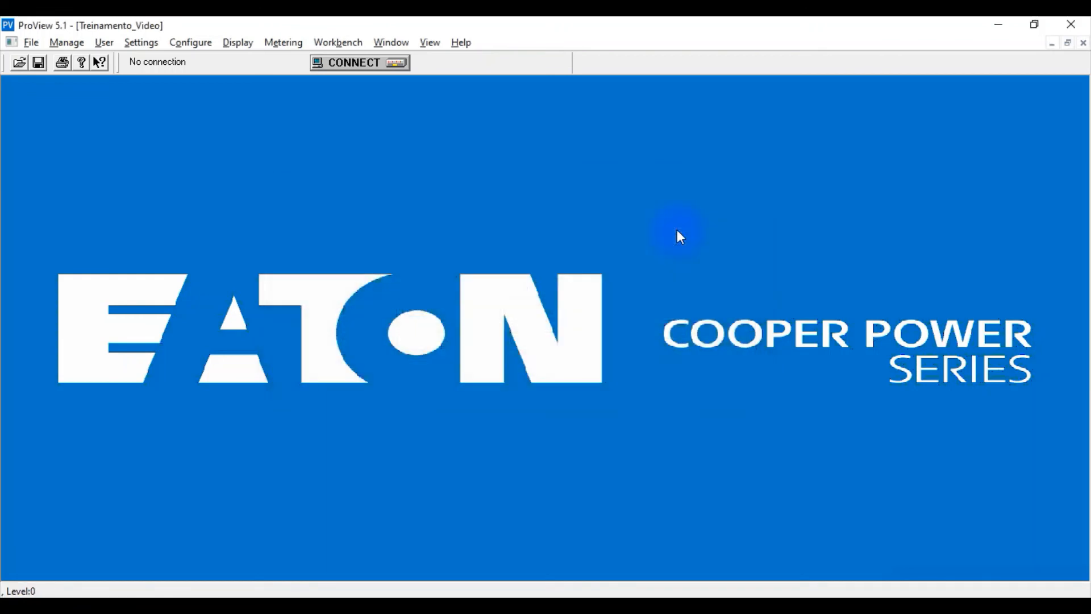
Review the system configuration and the load-side PT configuration, accepting each without making changes.
{"action": "left_click", "coordinate": [155, 42]}
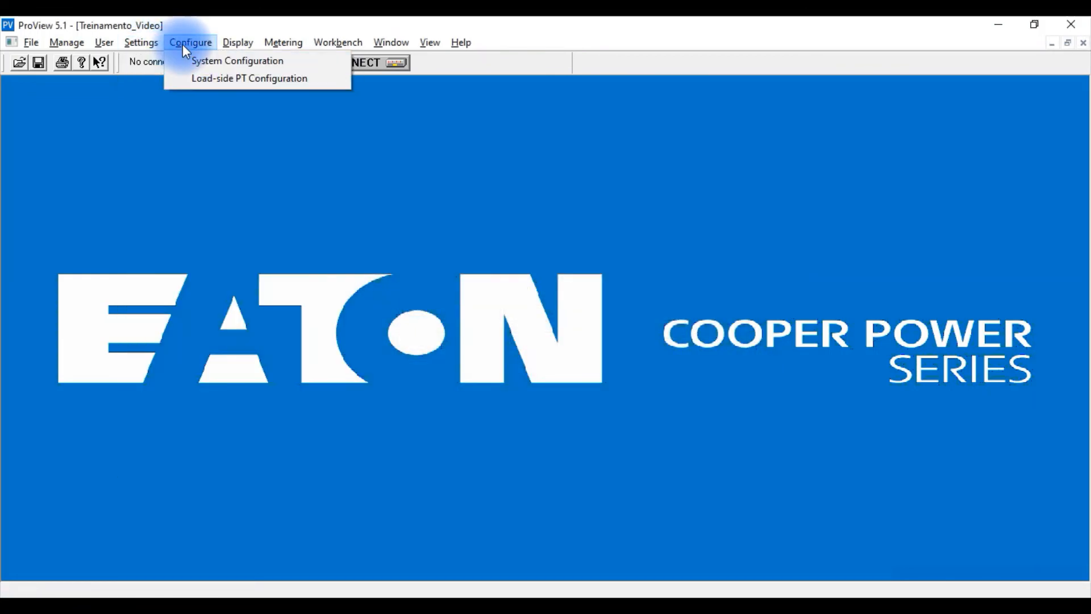
{"action": "left_click", "coordinate": [182, 61]}
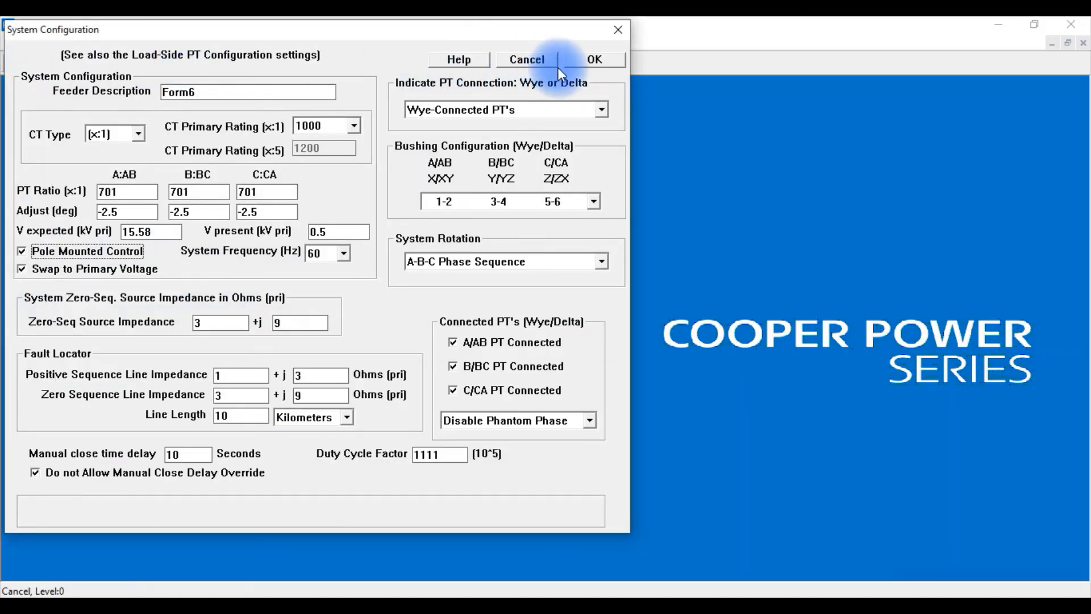
{"action": "left_click", "coordinate": [597, 59]}
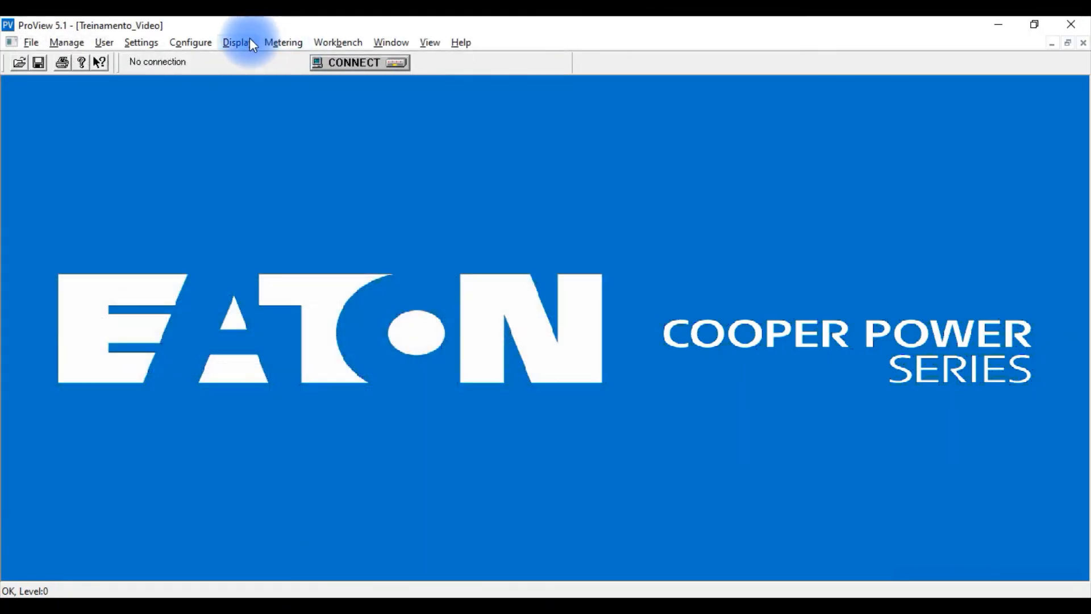
{"action": "left_click", "coordinate": [203, 42]}
{"action": "left_click", "coordinate": [203, 79]}
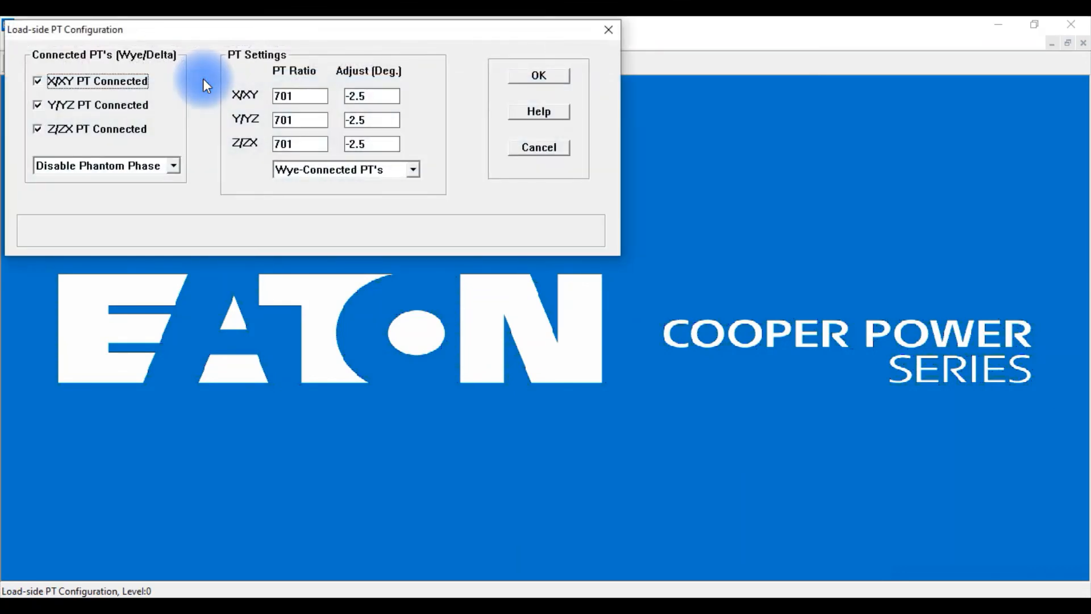
{"action": "left_click", "coordinate": [557, 74]}
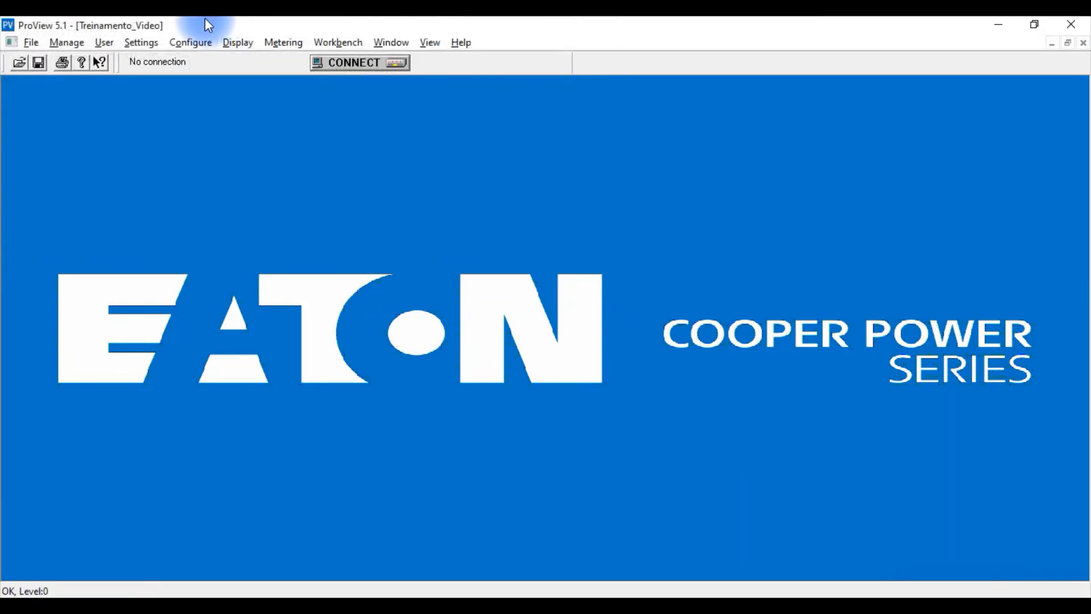
Open the Reclose Retry settings, review the retry interval and the allowed number of retry operations, and accept the dialog.
{"action": "left_click", "coordinate": [152, 40]}
{"action": "mouse_move", "coordinate": [165, 77]}
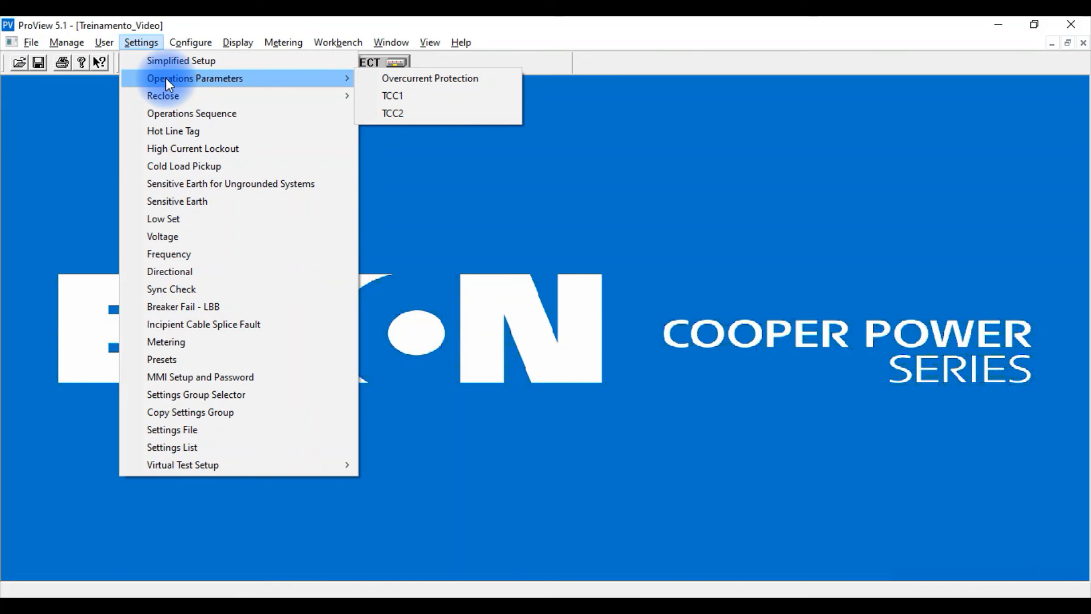
{"action": "mouse_move", "coordinate": [179, 96]}
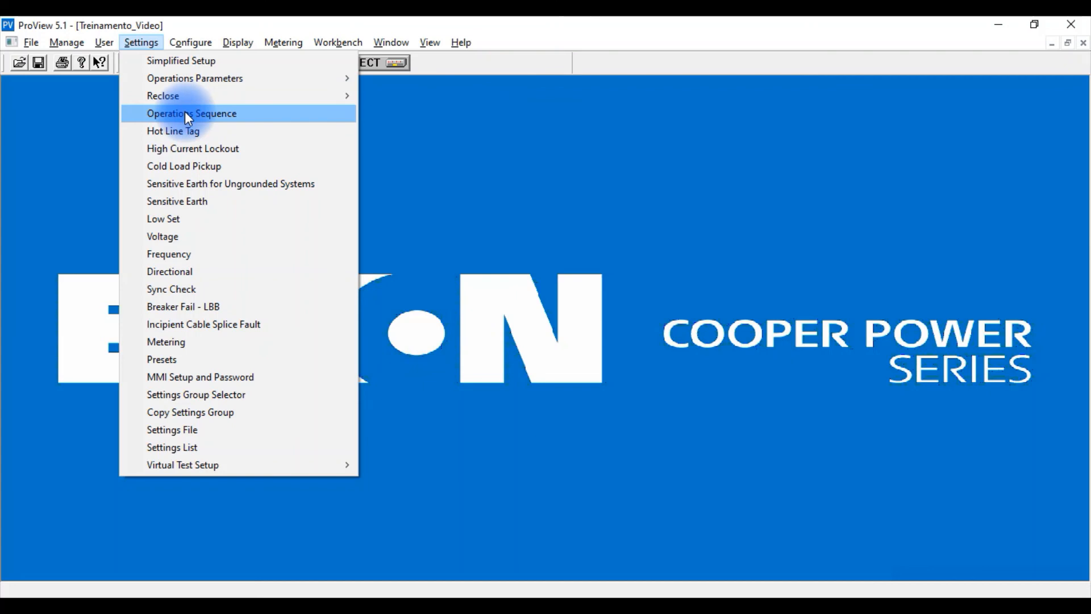
{"action": "mouse_move", "coordinate": [271, 96]}
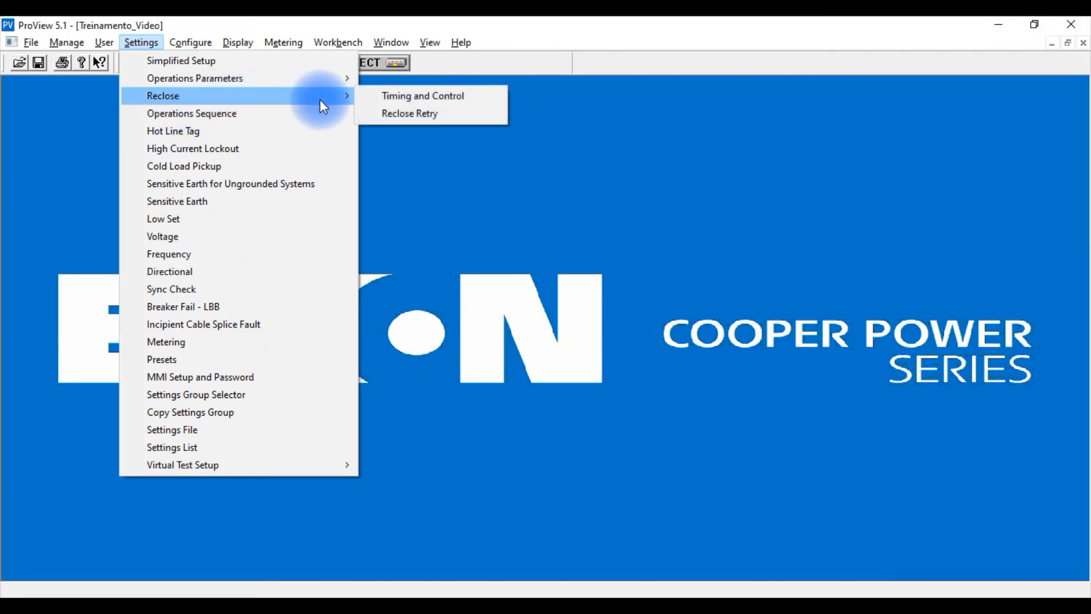
{"action": "left_click", "coordinate": [406, 118]}
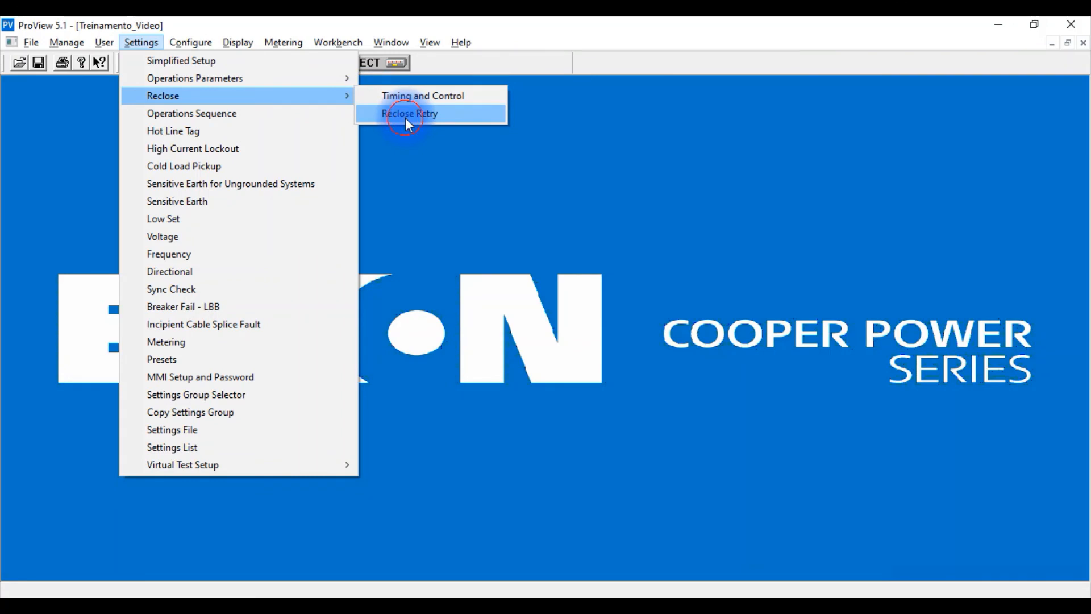
{"action": "left_click_drag", "start_coordinate": [367, 29], "coordinate": [485, 108]}
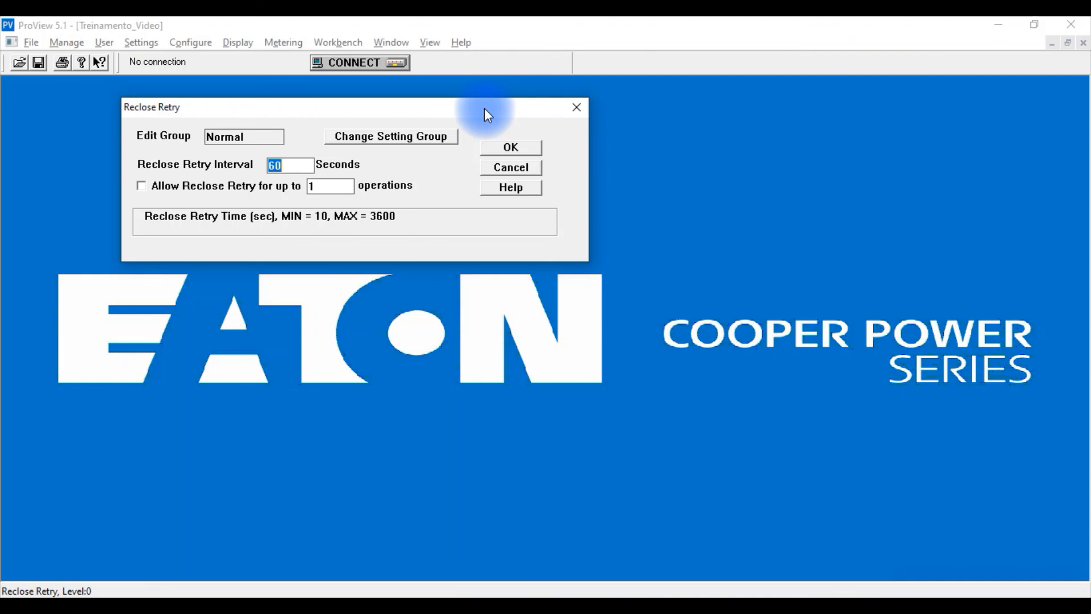
{"action": "left_click", "coordinate": [509, 150]}
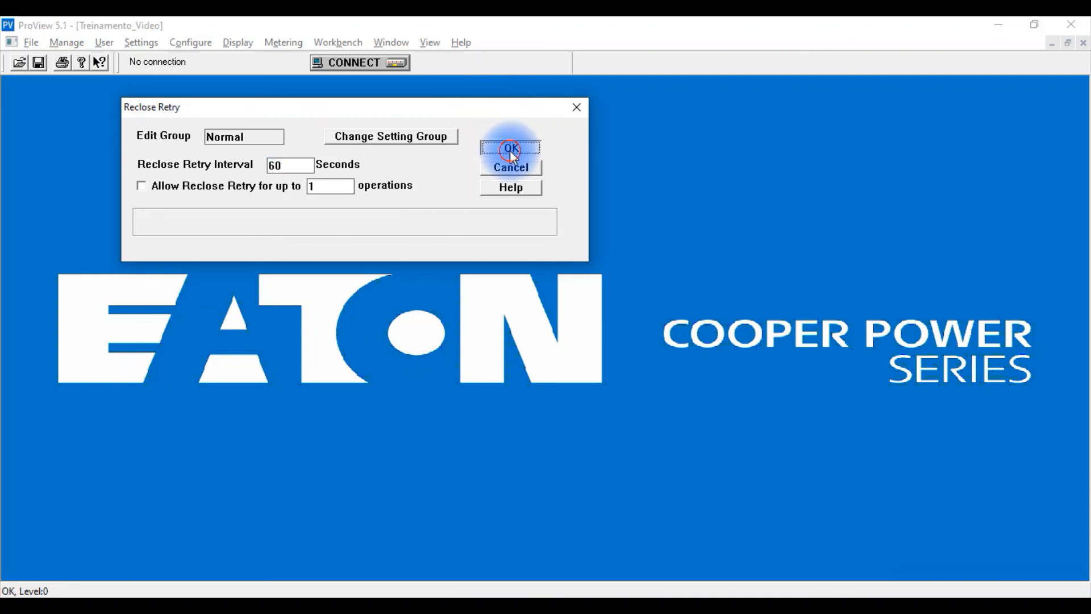